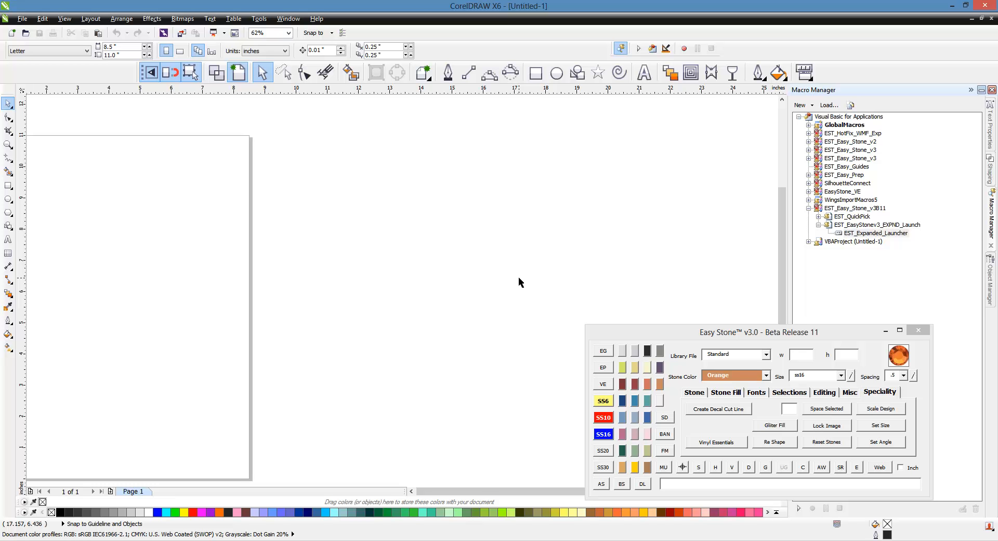
Draw a circle beside the page and set its width to 10 inches.
left_click(557, 73)
left_click_drag(347, 161, 546, 408)
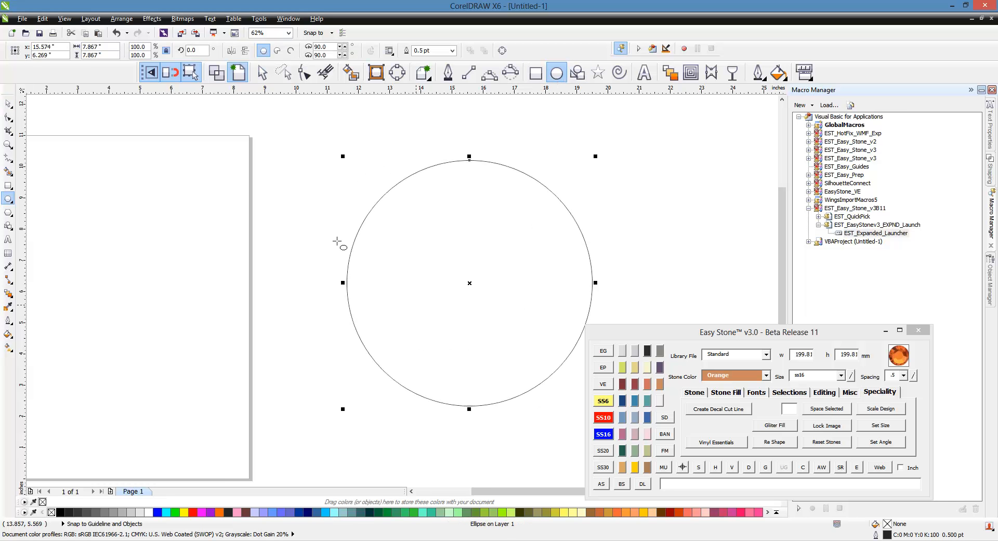
double_click(106, 46)
type("10")
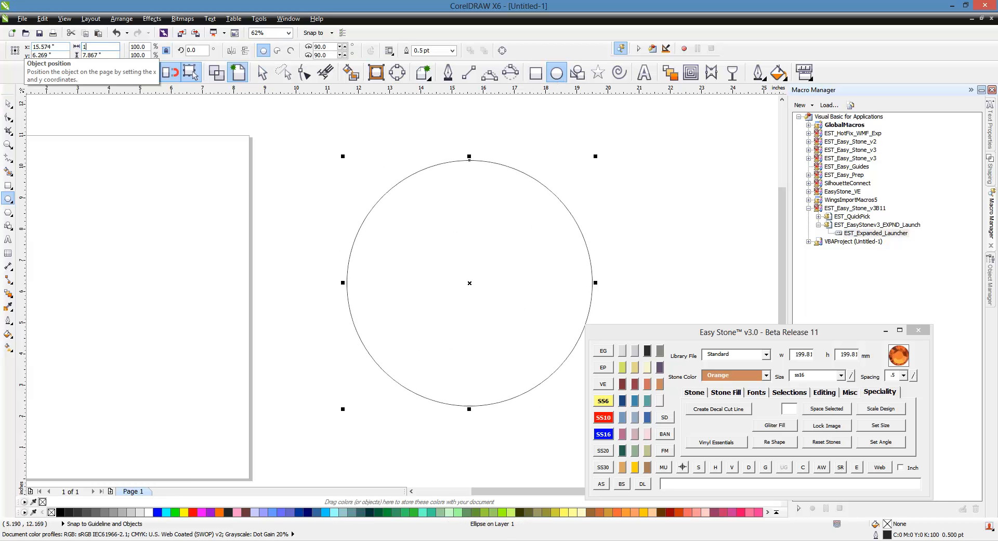
key("Return")
left_click(103, 142)
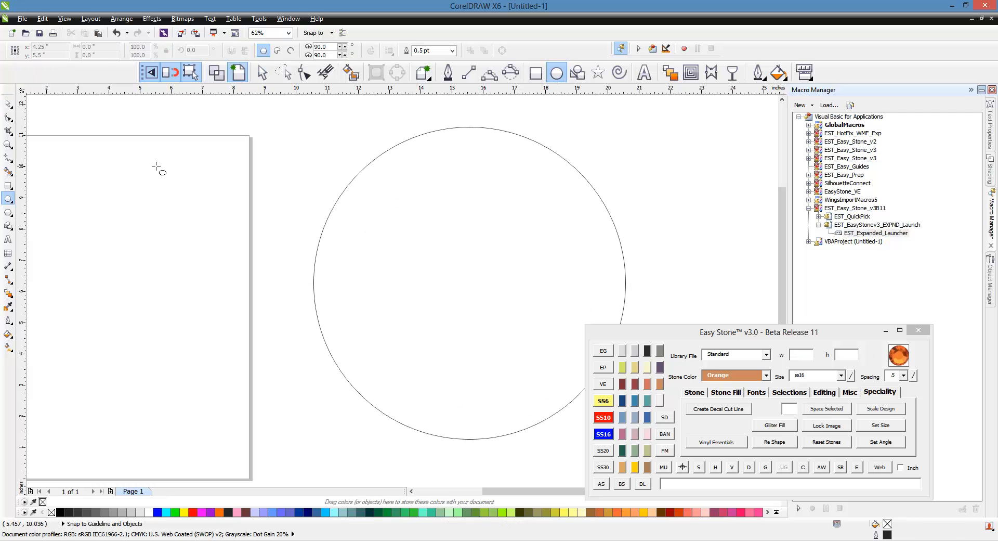
Create an inward Island Fill of concentric rings from the 10-inch circle, using stone size ss16 and a 5.3 mm offset.
left_click(7, 104)
left_click(463, 268)
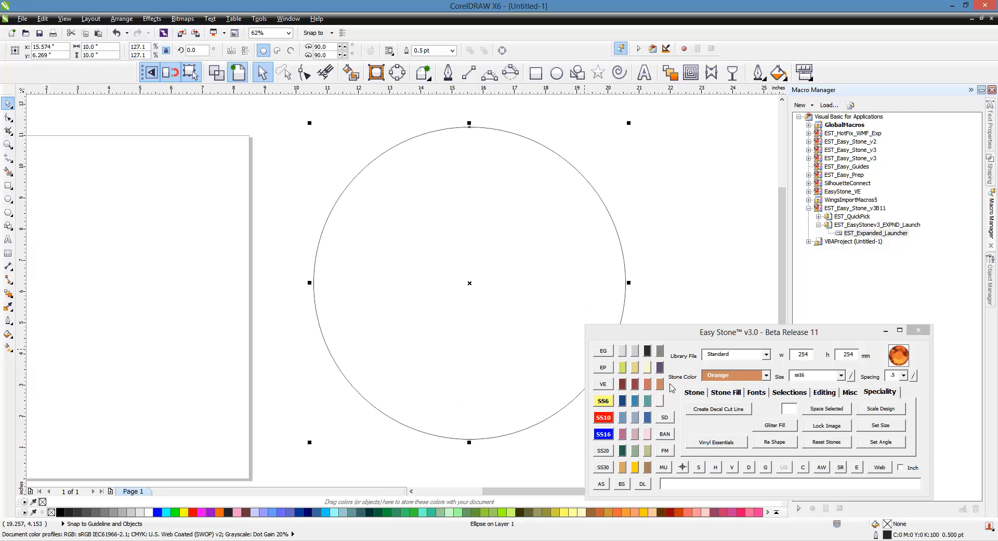
left_click(724, 393)
left_click(778, 409)
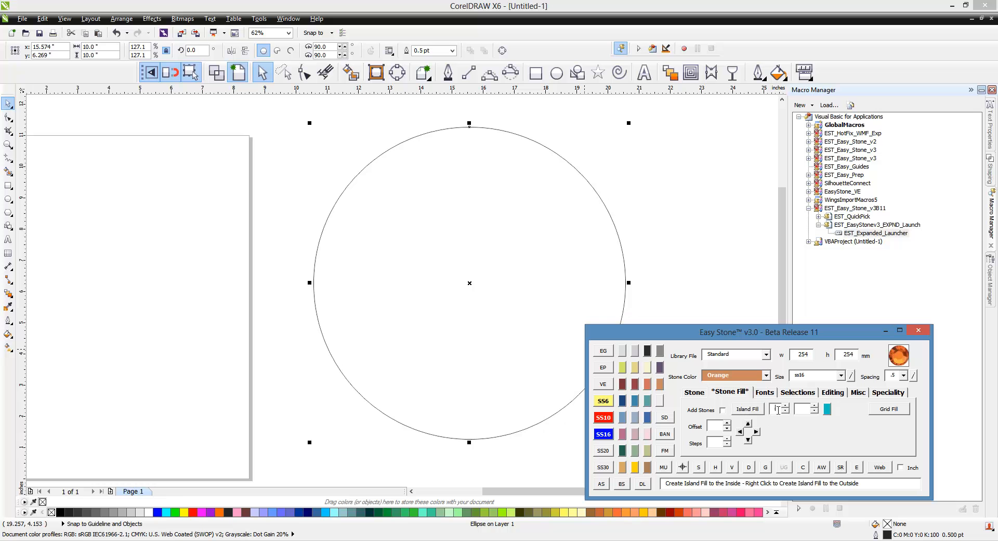
left_click(604, 434)
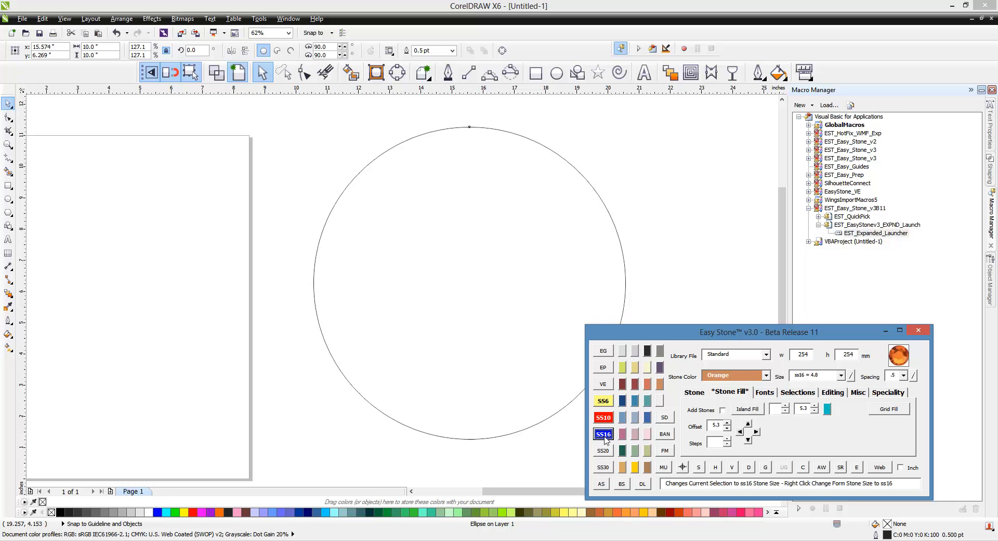
left_click(778, 409)
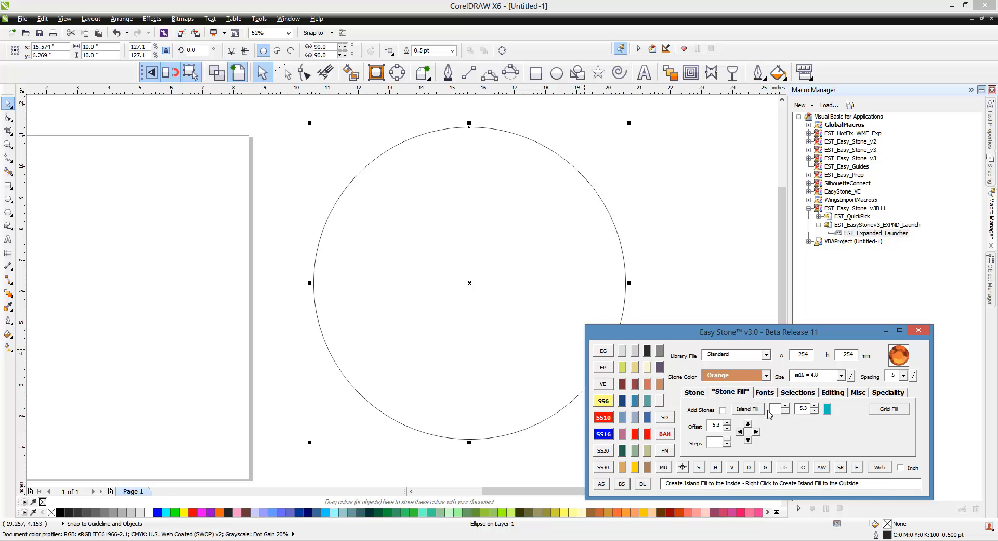
left_click(756, 411)
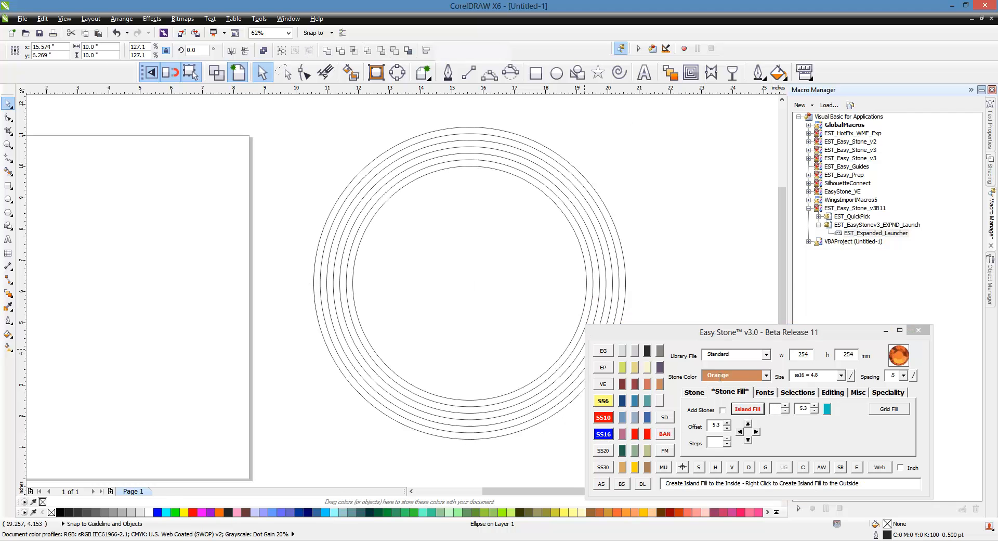
Add 2 vertical split lines across the outer circle with Easy Guides.
left_click(663, 248)
scroll(340, 287, "down", 2)
scroll(451, 278, "up", 2)
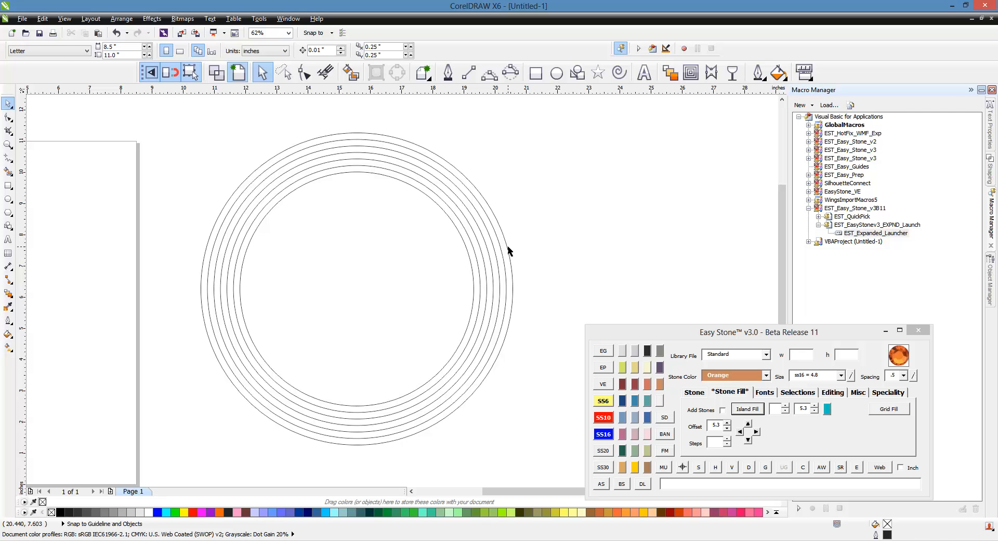
left_click(509, 247)
left_click(603, 351)
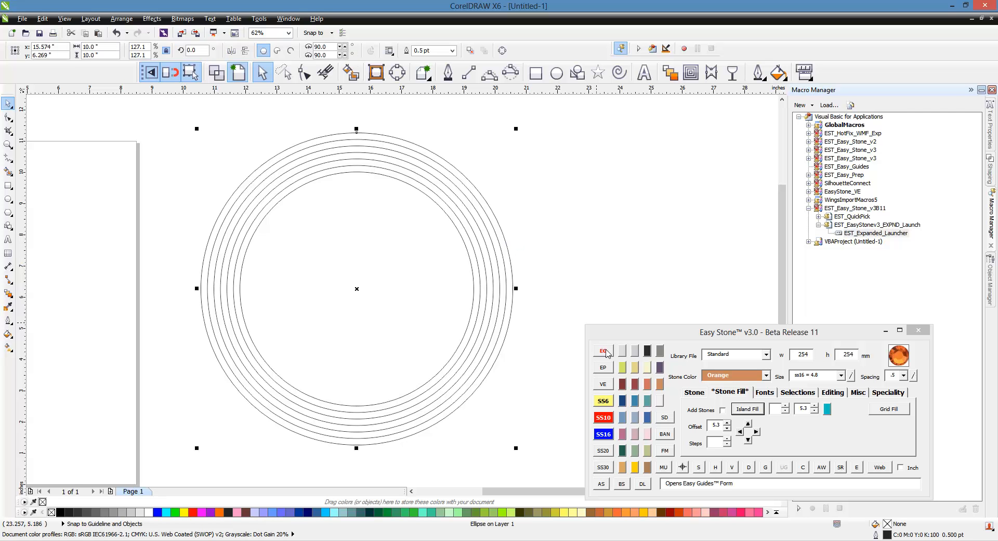
left_click(605, 198)
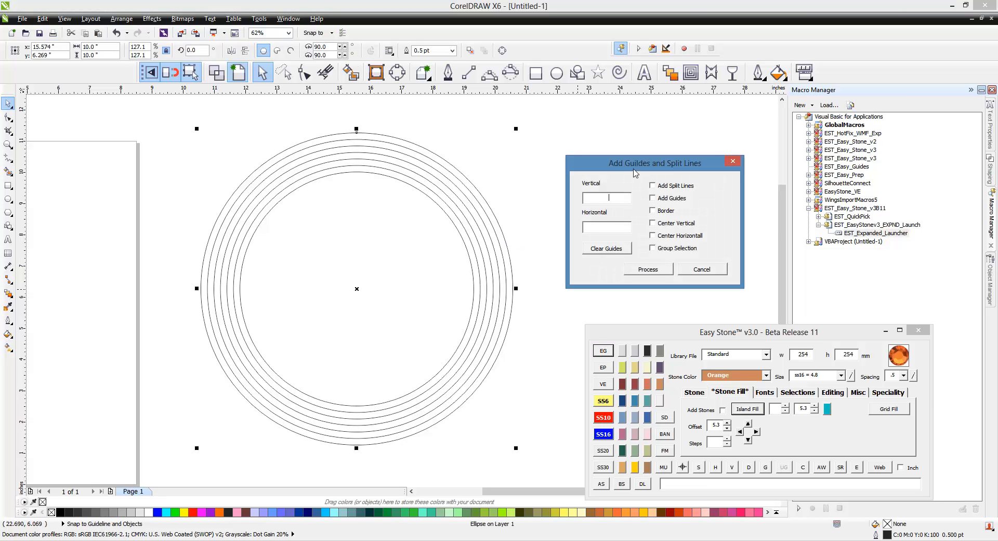
type("2")
left_click(653, 187)
left_click(663, 269)
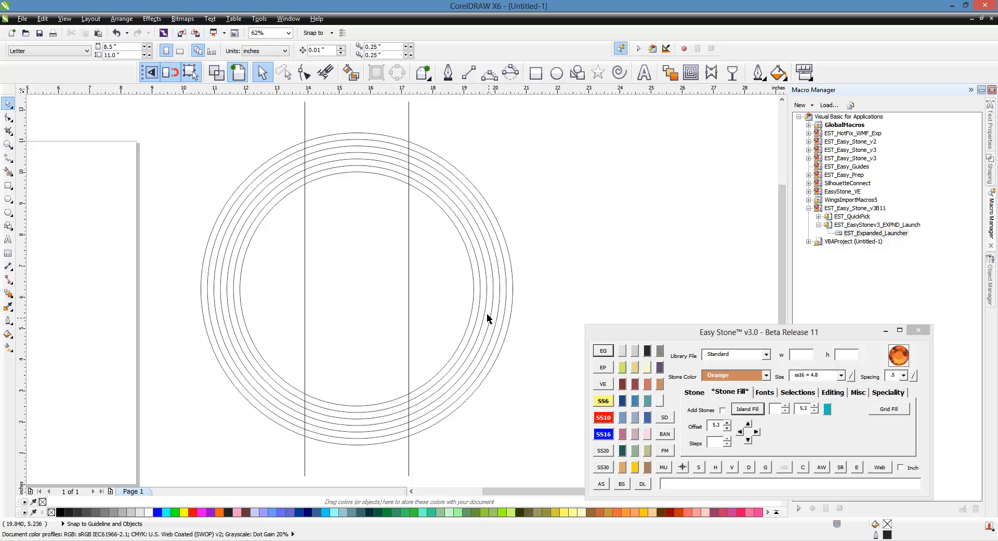
Trim the concentric rings with the two vertical split lines and delete the lines.
scroll(467, 263, "down", 1)
left_click_drag(468, 183, 352, 194)
left_click(829, 392)
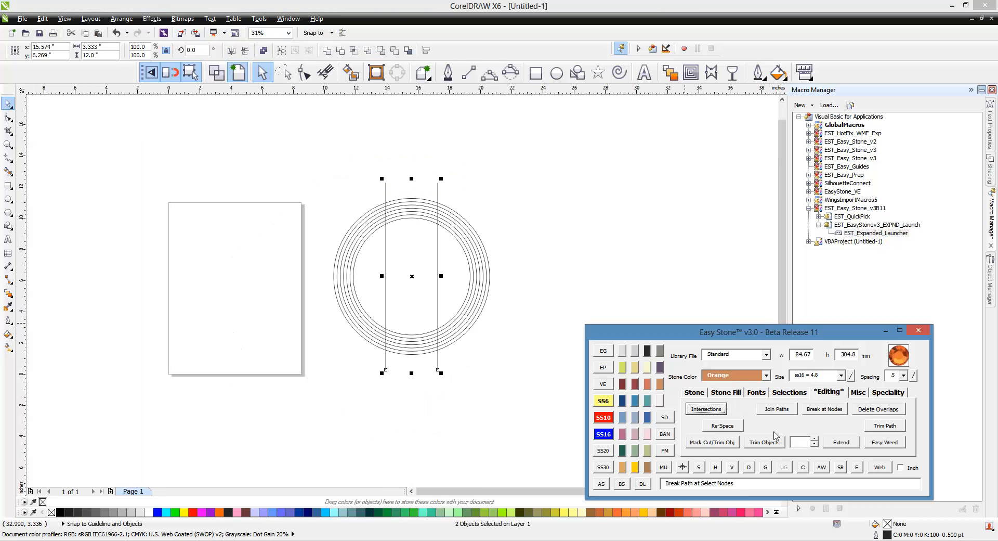
left_click_drag(538, 234, 456, 298)
left_click(764, 442)
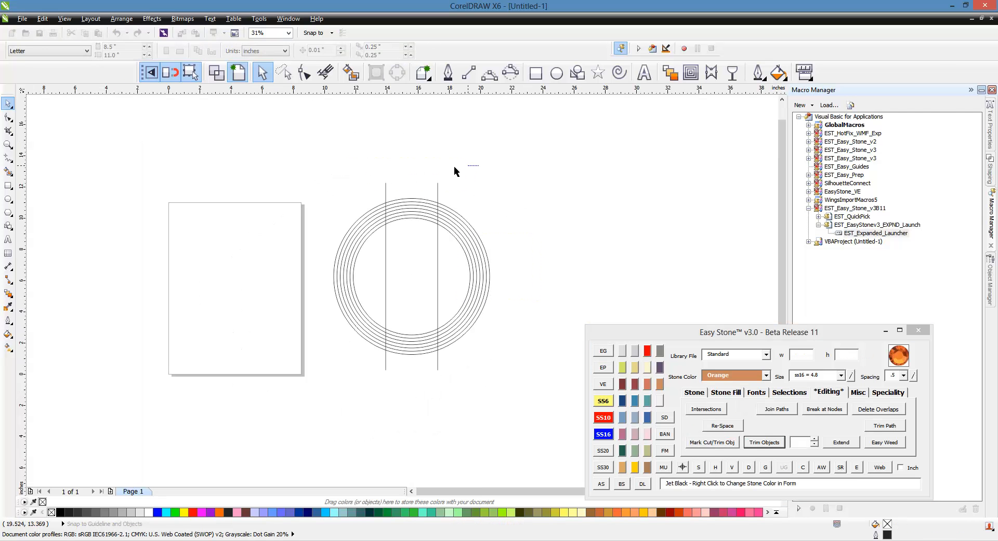
left_click_drag(479, 165, 463, 392)
key("Delete")
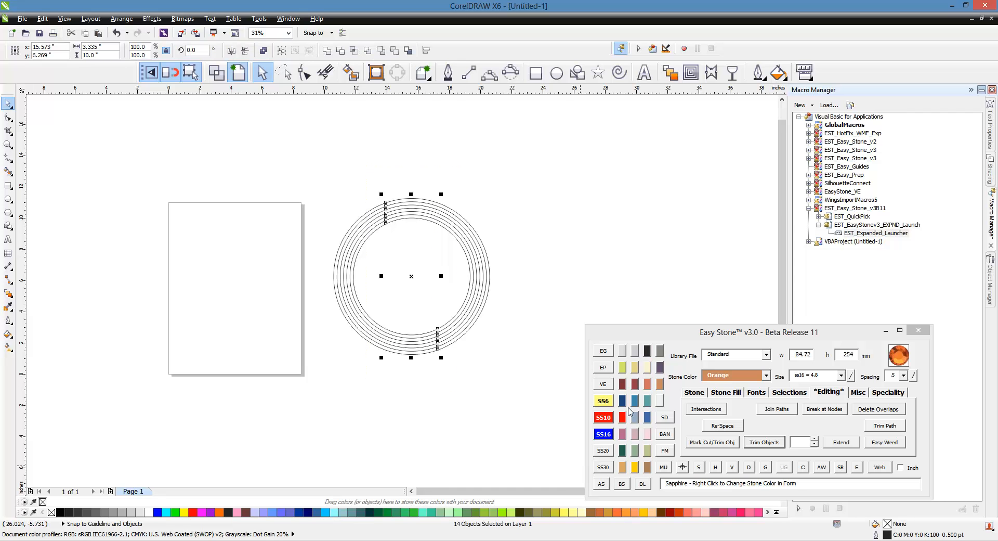
Add ss16 Crystal stones to the ring's upper and lower middle arcs and Orange stones to its right-hand arcs.
left_click(625, 355)
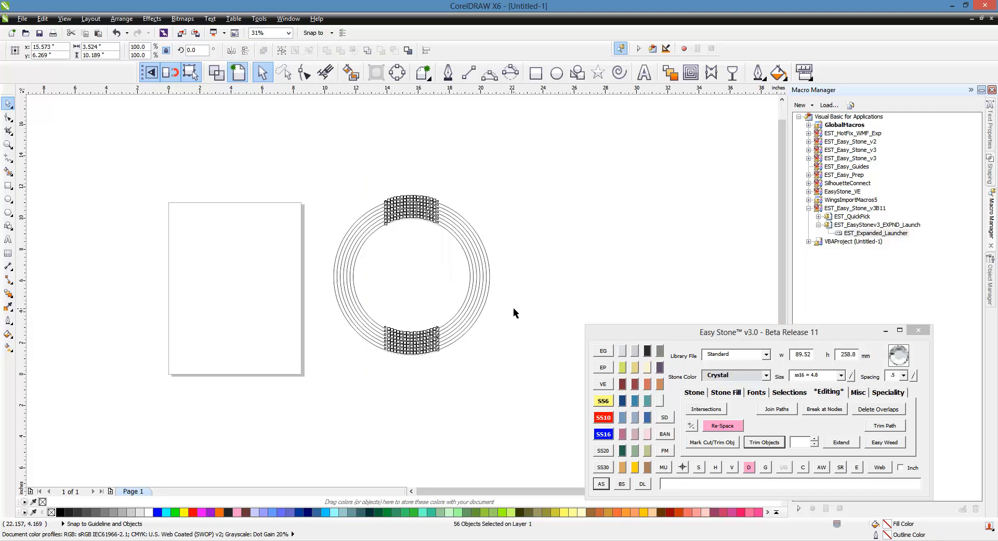
left_click_drag(522, 252, 448, 286)
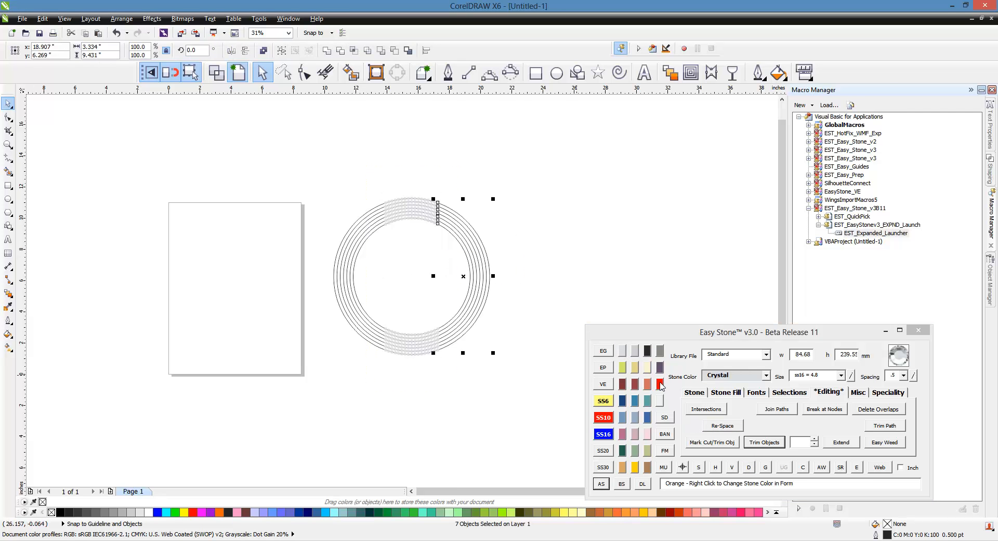
right_click(661, 384)
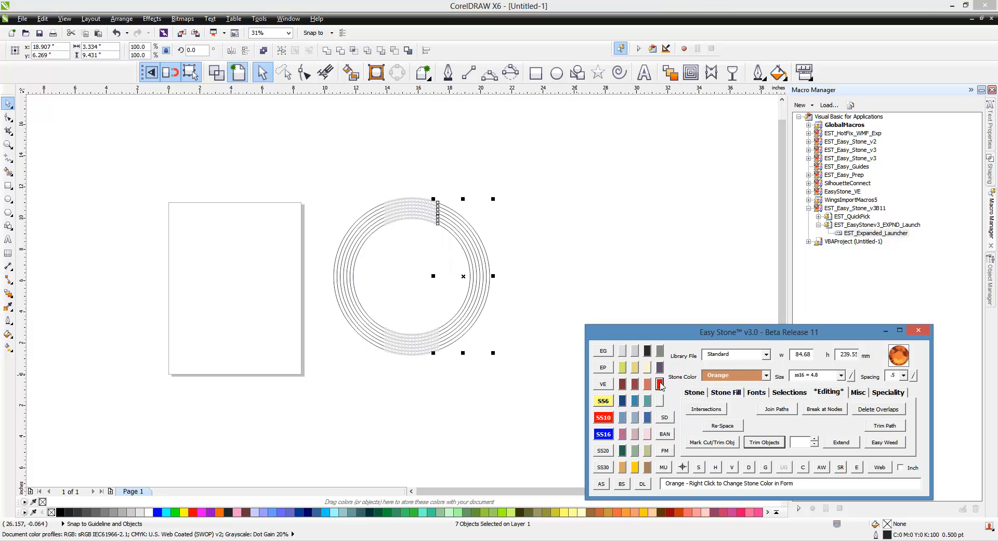
left_click(602, 484)
Add ss16 Emerald Green stones to the ring's left-hand arcs.
left_click_drag(381, 268, 313, 287)
right_click(623, 450)
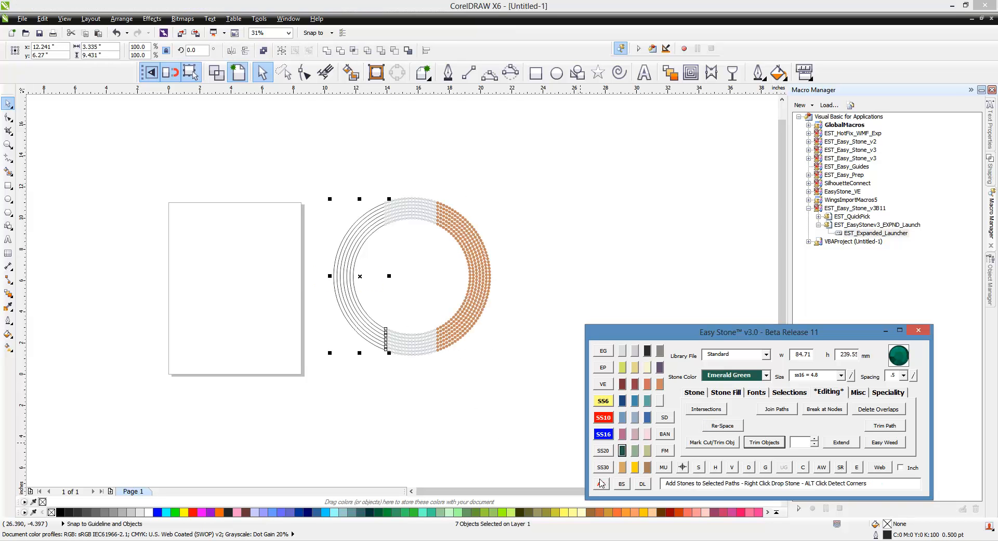
left_click(602, 483)
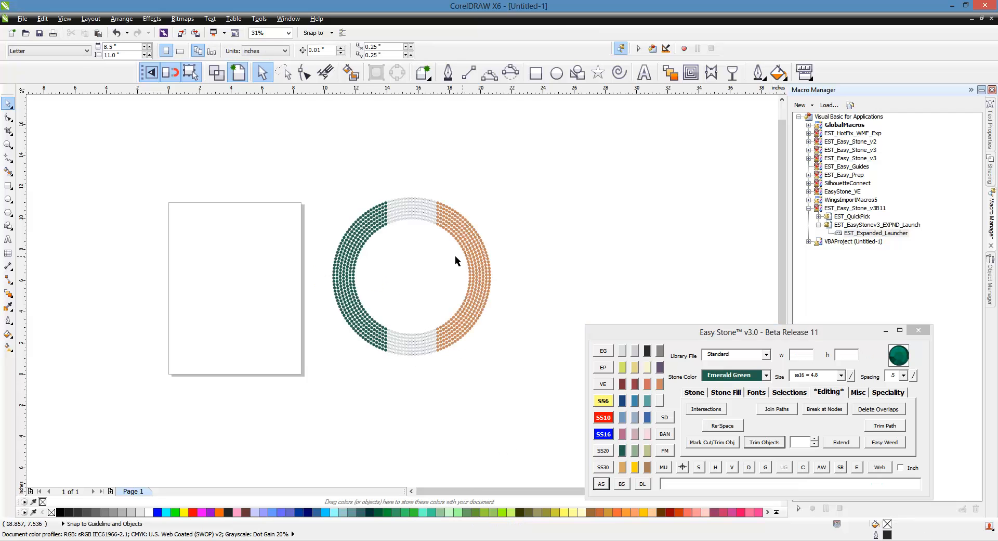
Check all stones of the ring for overlaps and delete the overlapping ones.
scroll(455, 255, "up", 1)
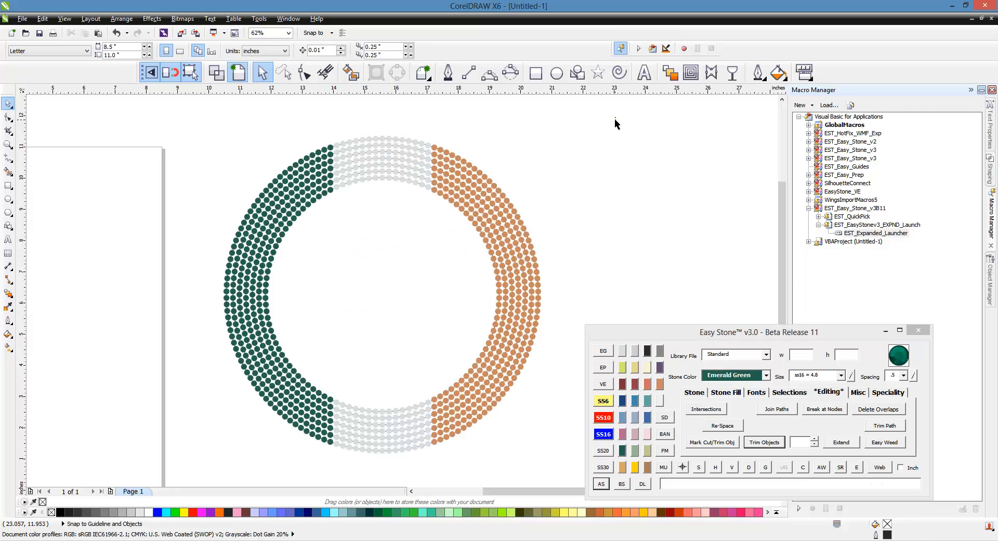
left_click_drag(615, 124, 170, 472)
left_click(749, 467)
left_click(802, 467)
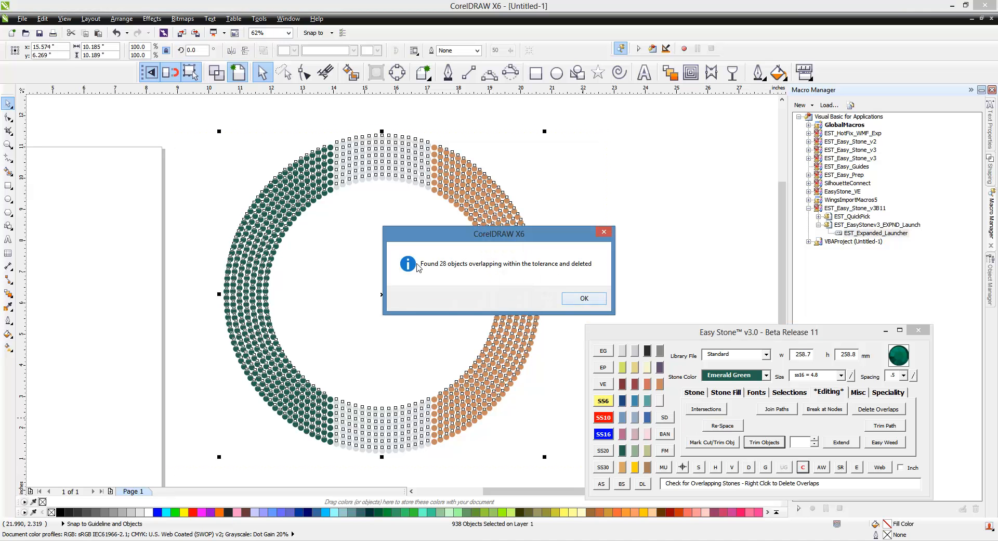
left_click(590, 303)
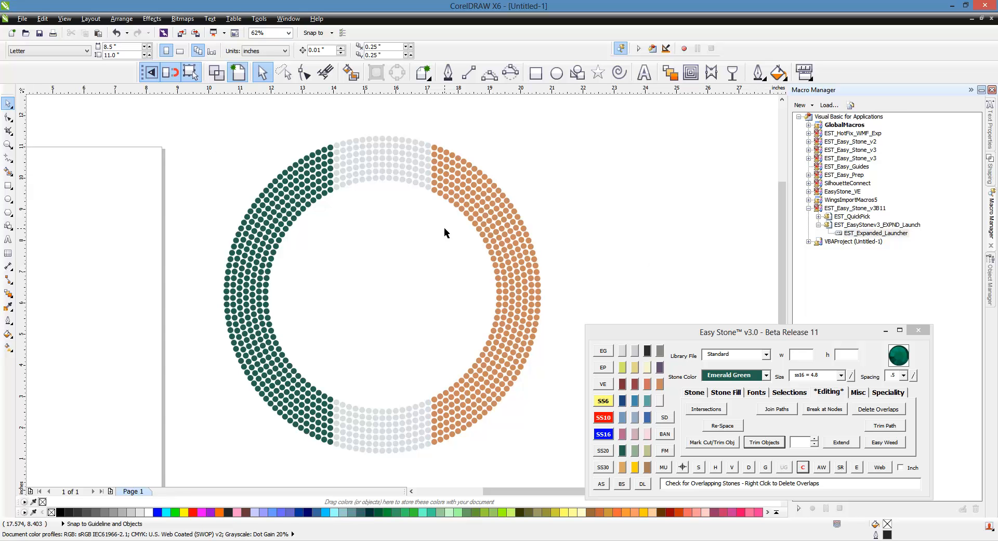
Offset a copy of the centre stone in the upper Crystal section's innermost row downward by 5.3 mm.
scroll(381, 156, "up", 4)
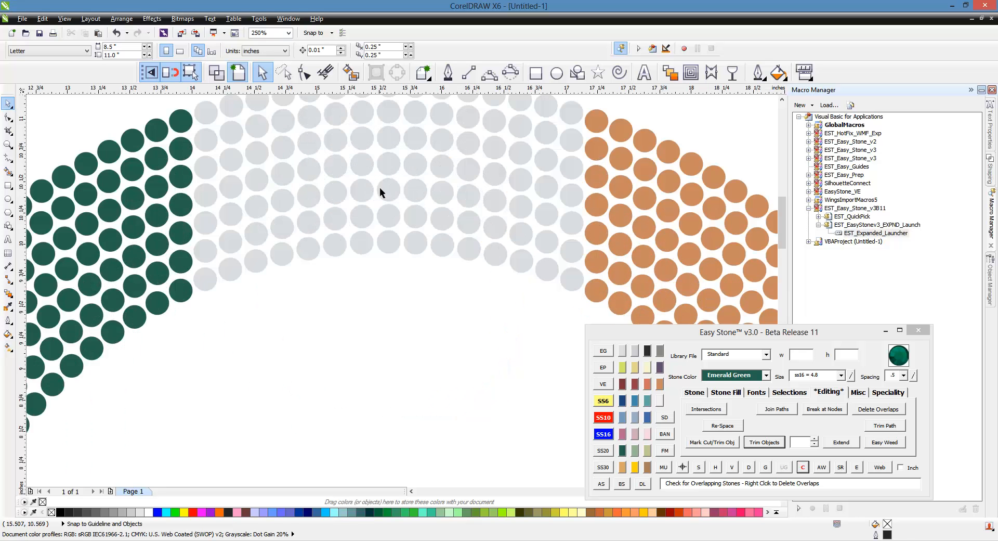
scroll(379, 190, "up", 1)
left_click(402, 281)
scroll(401, 281, "down", 1)
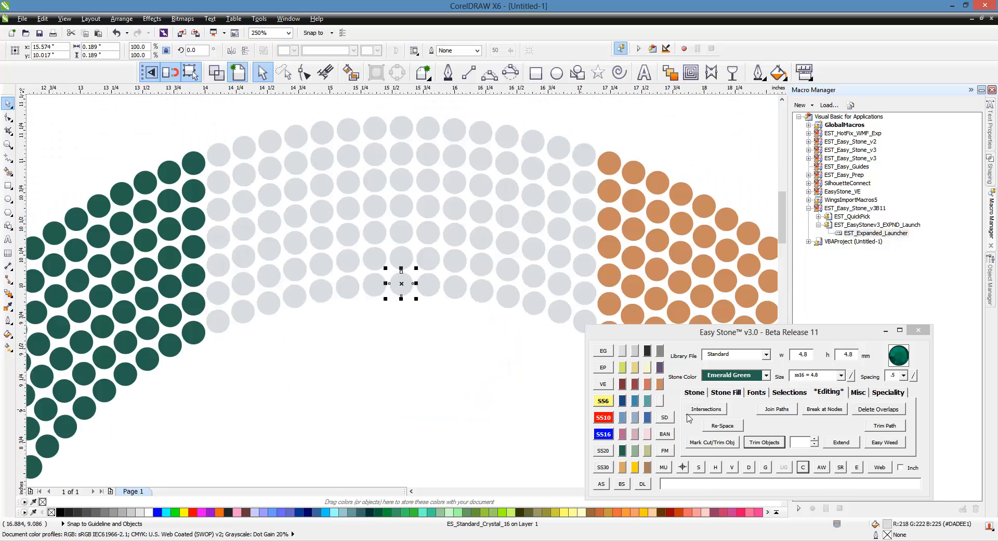
left_click(730, 392)
left_click(748, 440)
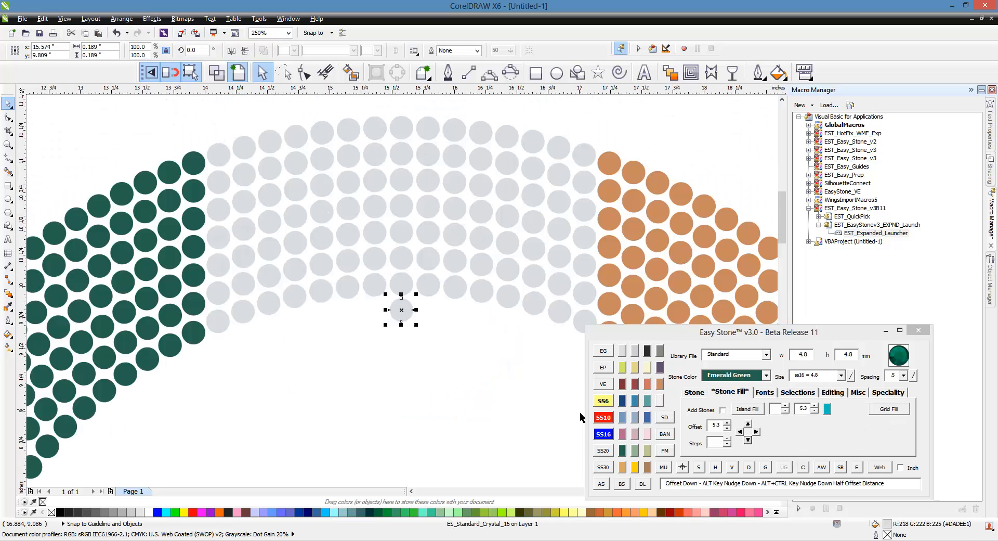
Offset three successive copies of the new Crystal stone to the left at 5.3 mm intervals.
scroll(400, 315, "up", 4)
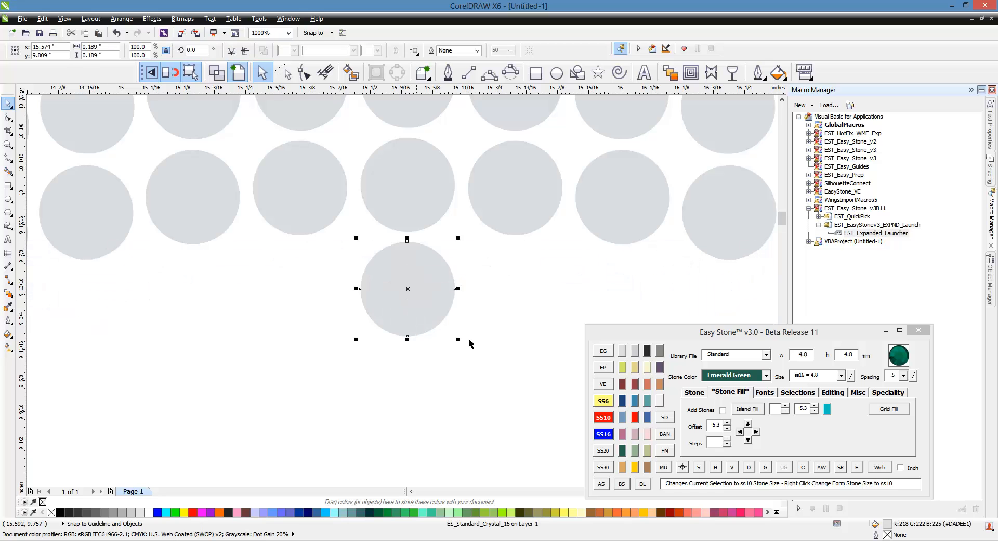
left_click(740, 431)
left_click(740, 431)
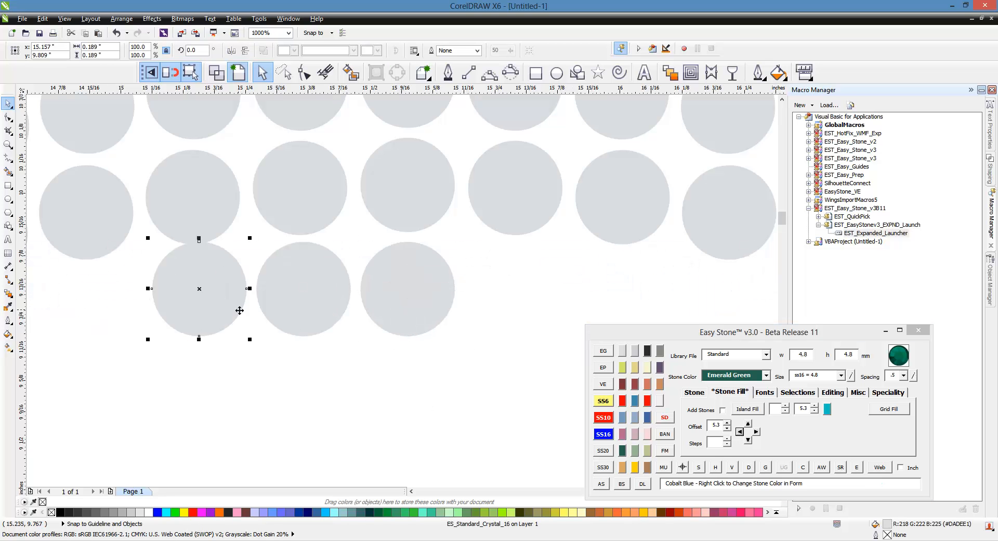
left_click(740, 431)
left_click(412, 398)
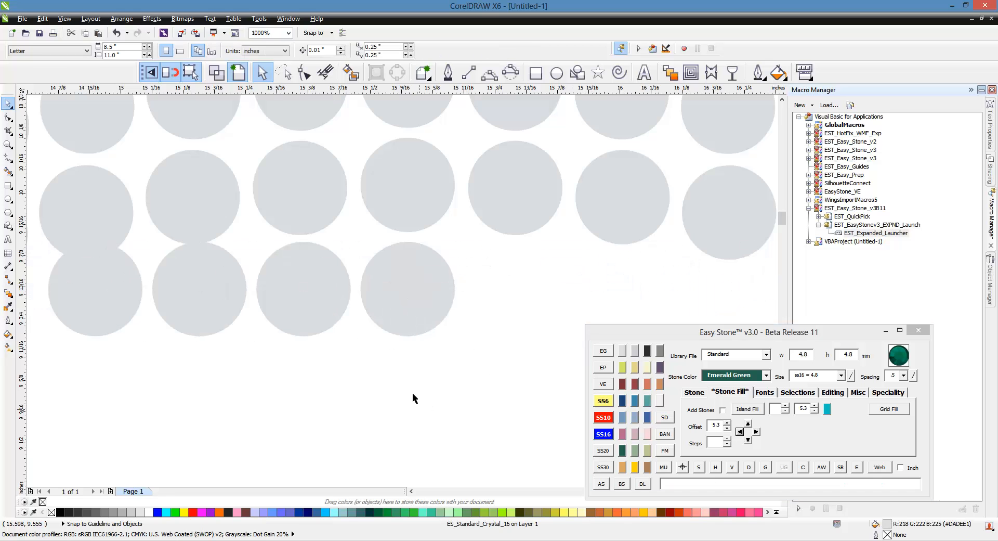
Move the three copied Crystal stones down so that the new row follows the inner curve of the ring.
scroll(413, 398, "down", 2)
scroll(239, 280, "up", 2)
left_click(295, 283)
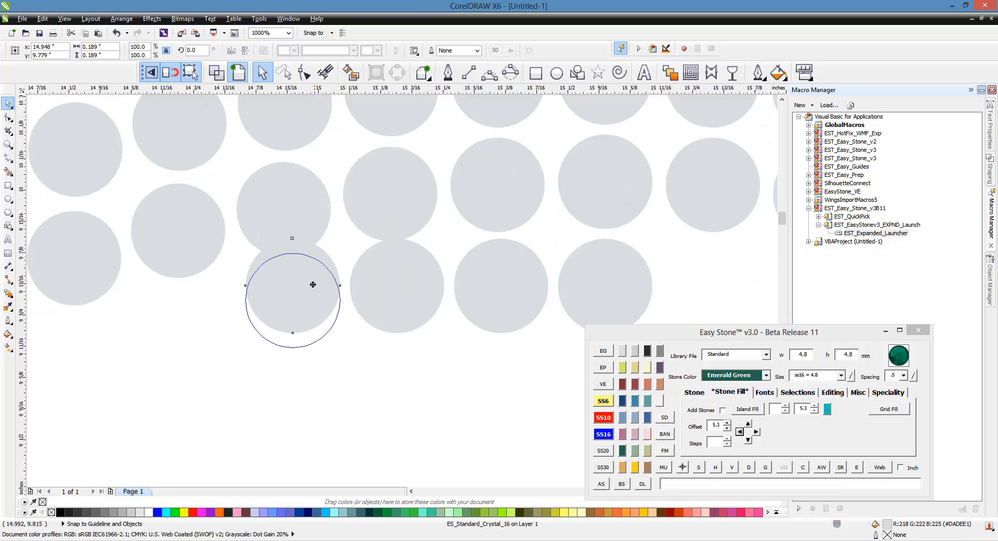
left_click_drag(312, 284, 415, 291)
left_click(515, 283)
left_click_drag(516, 272, 515, 275)
left_click(447, 333)
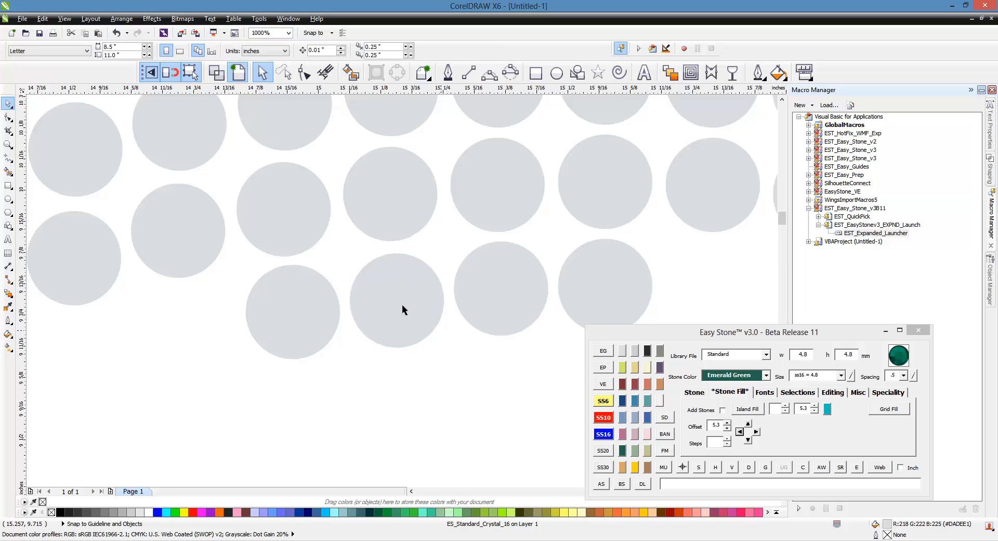
scroll(286, 254, "down", 1)
scroll(307, 239, "up", 1)
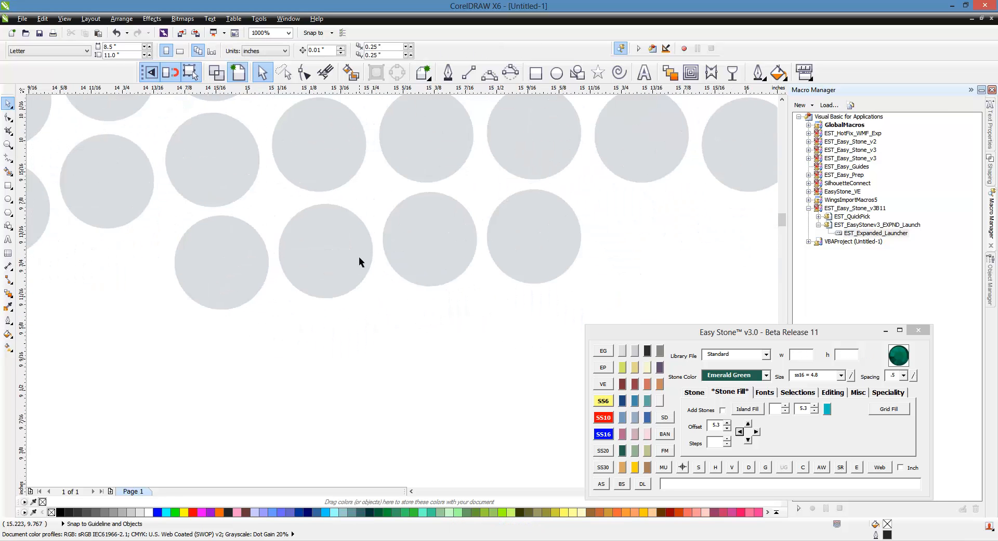
left_click_drag(360, 257, 360, 254)
left_click(299, 312)
Mirror a copy of the four new Crystal stones horizontally to extend the row to the right of its centre stone.
left_click(218, 276)
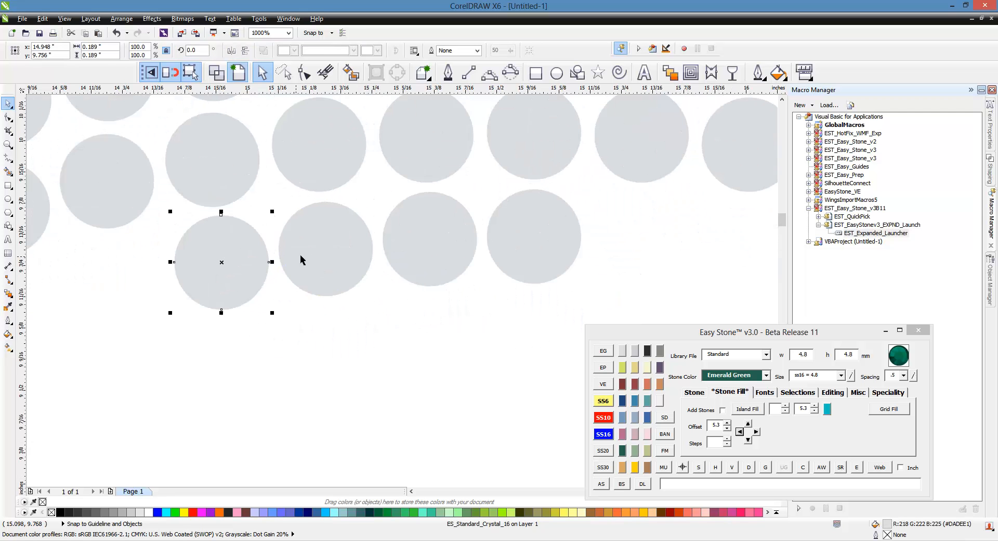
left_click(301, 258, "shift")
left_click(457, 242, "shift")
left_click(508, 248, "shift")
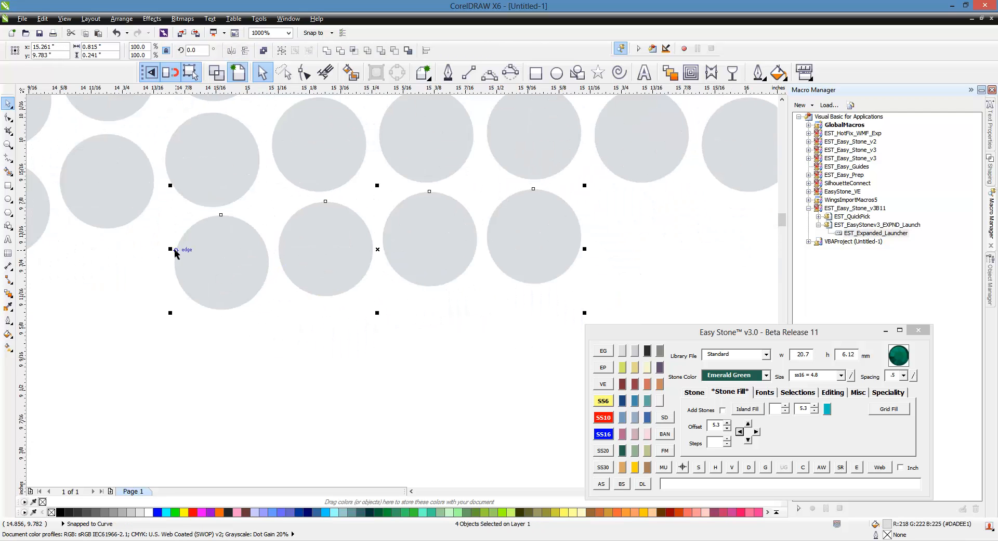
left_click_drag(177, 255, 531, 233)
scroll(371, 245, "down", 1)
scroll(371, 244, "down", 2)
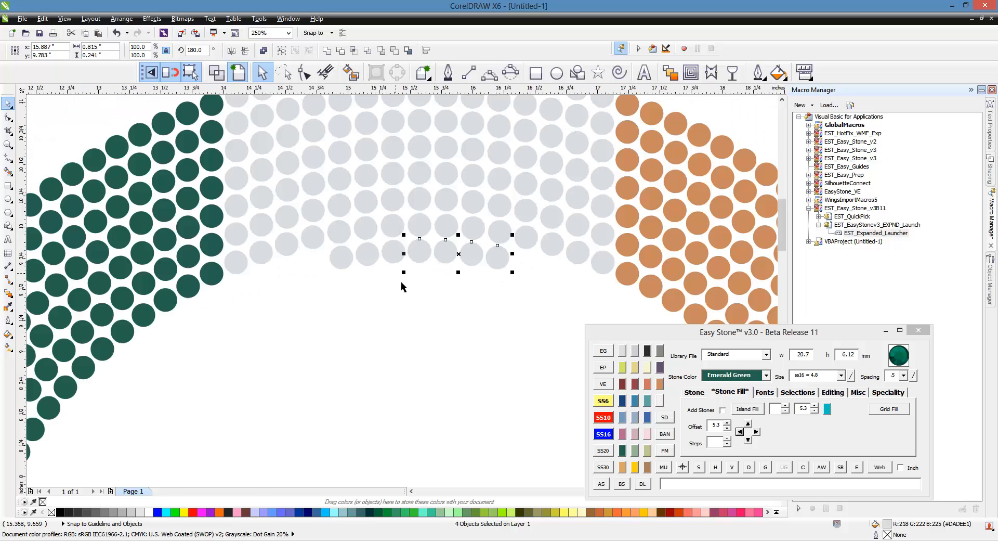
Place a copy of the upper Crystal section's new innermost stone row inside the ring and mirror it vertically.
left_click(401, 282)
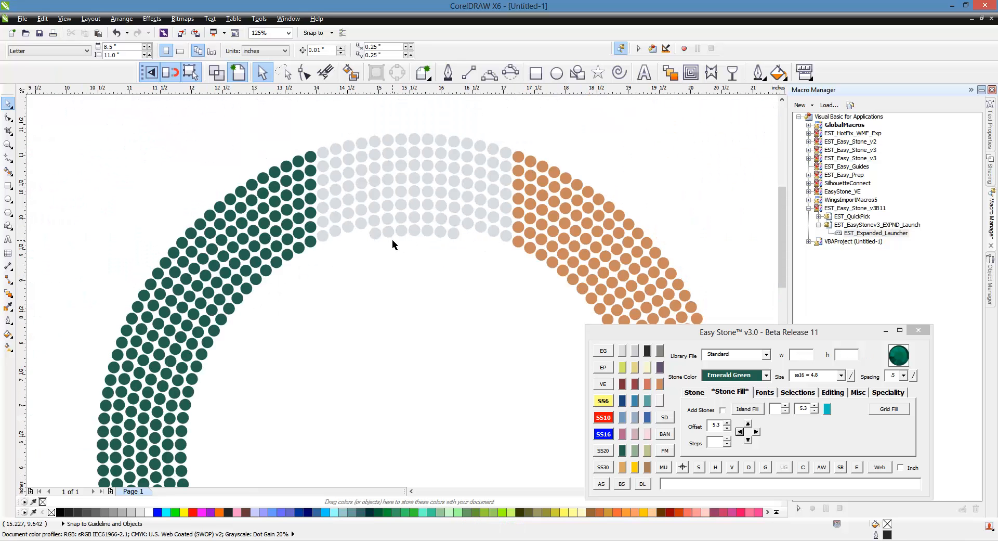
scroll(365, 253, "up", 1)
left_click_drag(344, 261, 596, 183)
scroll(474, 176, "down", 1)
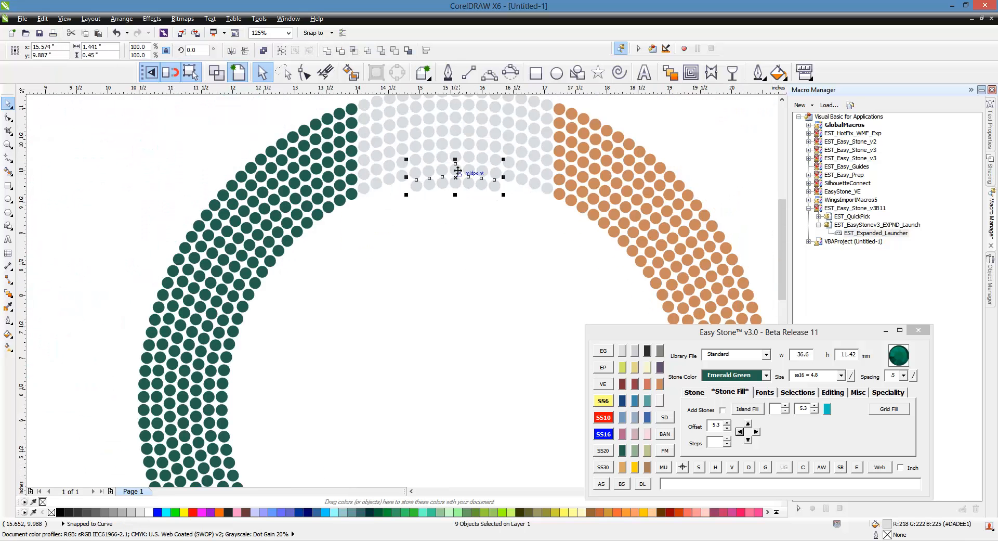
left_click_drag(475, 176, 475, 318)
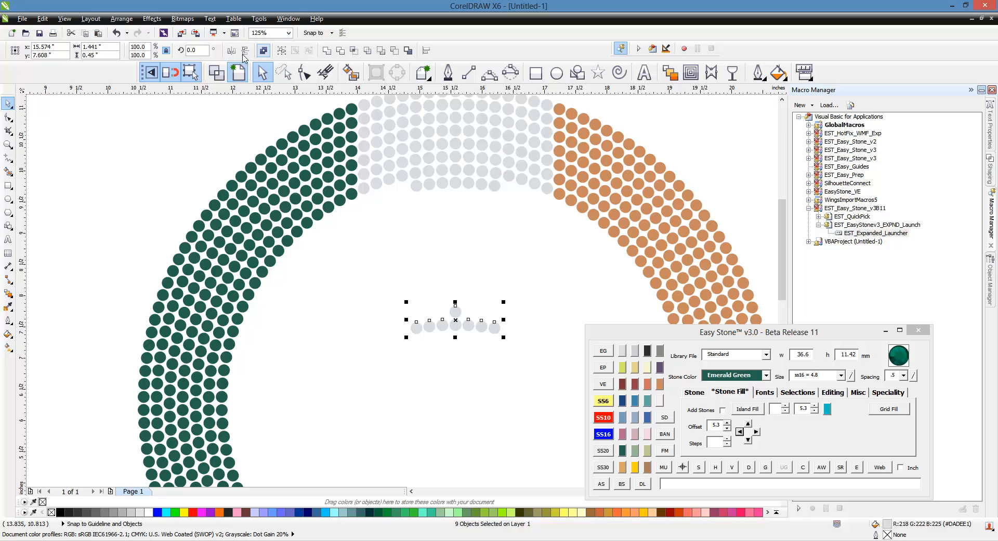
left_click(245, 50)
scroll(454, 214, "down", 1)
scroll(447, 325, "up", 1)
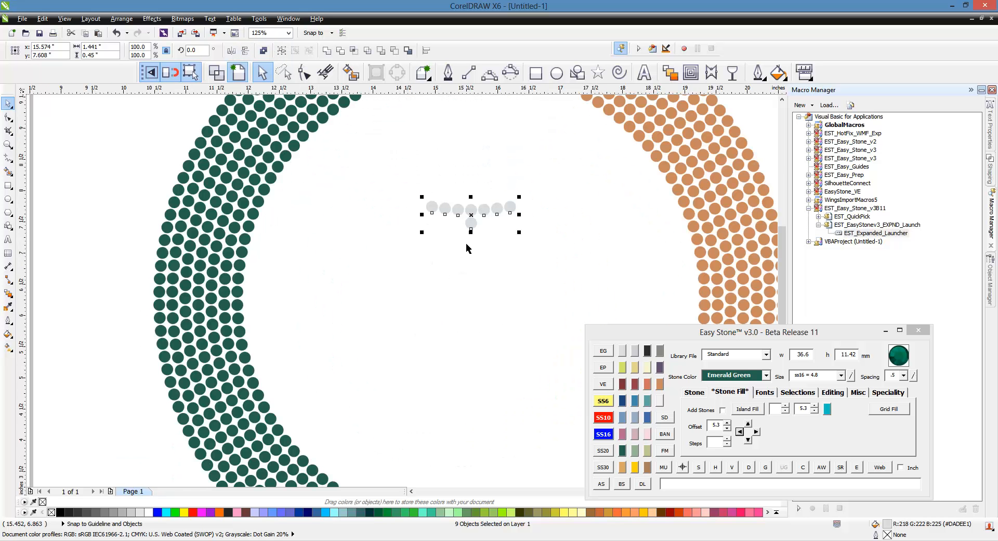
Move the mirrored row down so that it continues the inner edge of the lower Crystal section.
left_click_drag(470, 224, 470, 387)
scroll(471, 244, "down", 1)
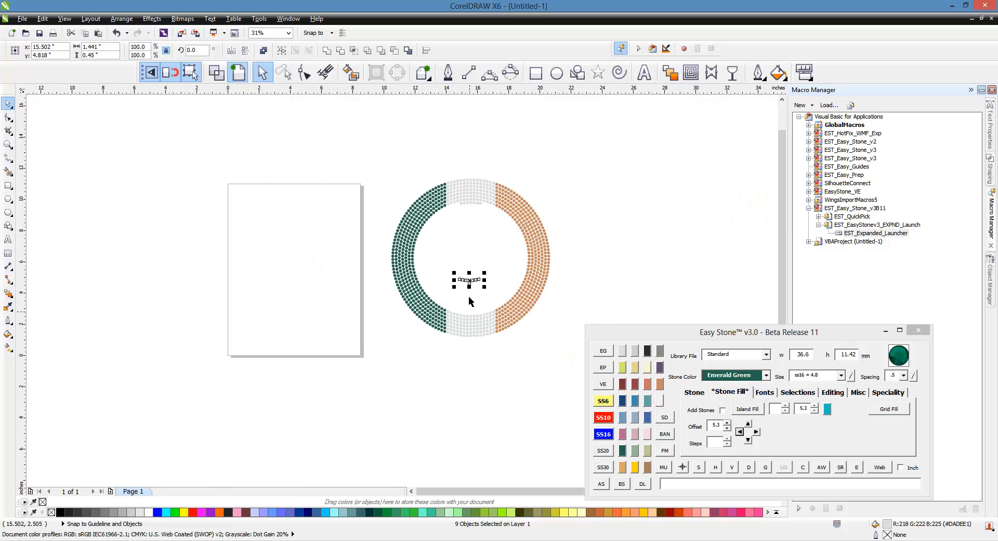
scroll(469, 296, "up", 1)
left_click_drag(472, 260, 474, 392)
left_click(467, 320)
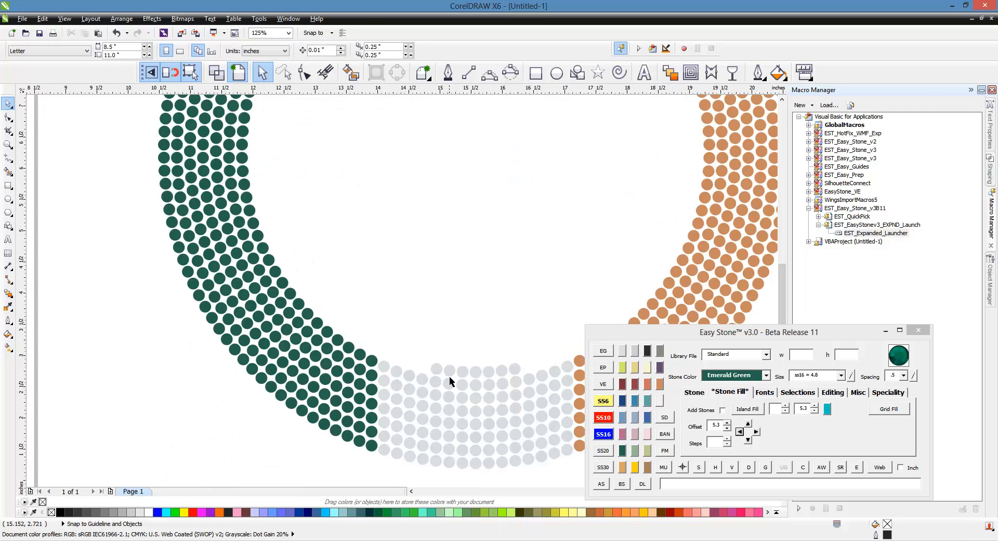
Set the middle stones of the upper and lower Crystal sections to stone size ss16.
scroll(449, 376, "down", 1)
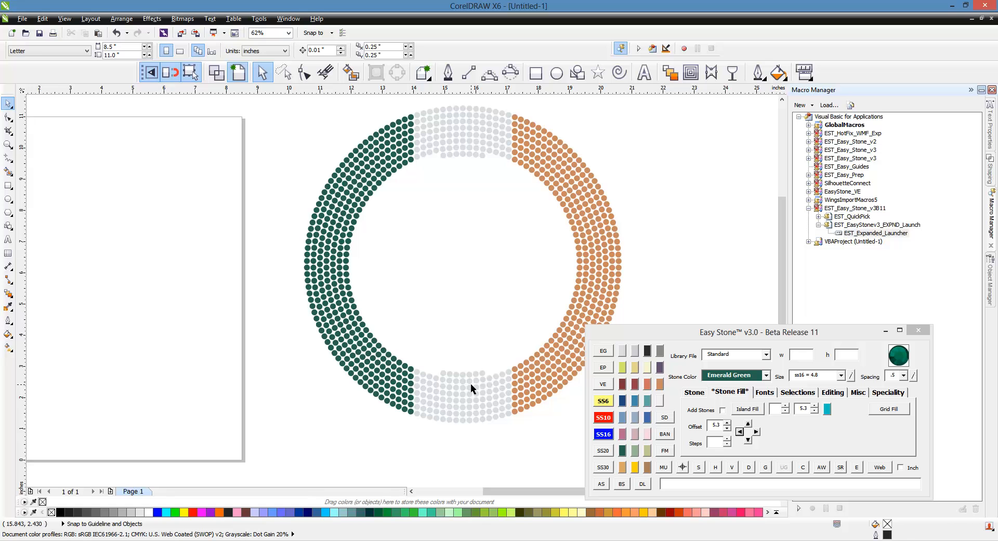
left_click_drag(431, 462, 502, 131)
left_click(620, 482)
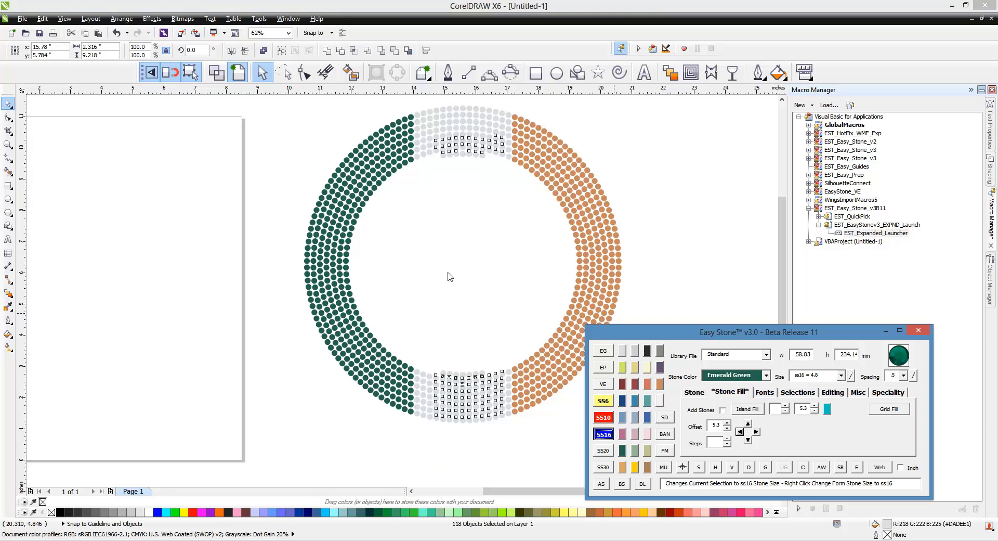
Add a vertical column of Crystal stones between the centre stones of the lower and upper innermost rows.
scroll(468, 361, "up", 1)
left_click(456, 390)
scroll(457, 390, "down", 1)
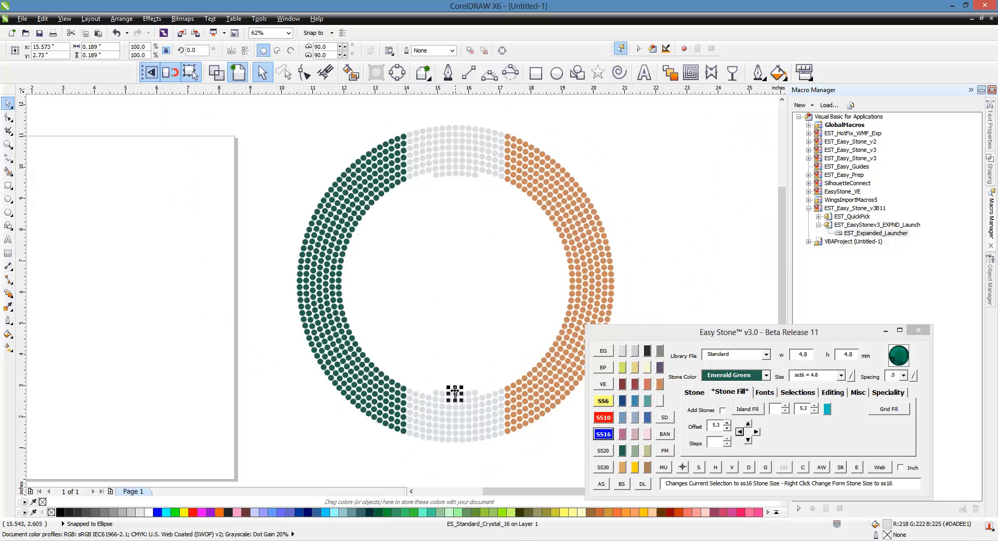
scroll(461, 177, "up", 1)
left_click(451, 171, "shift")
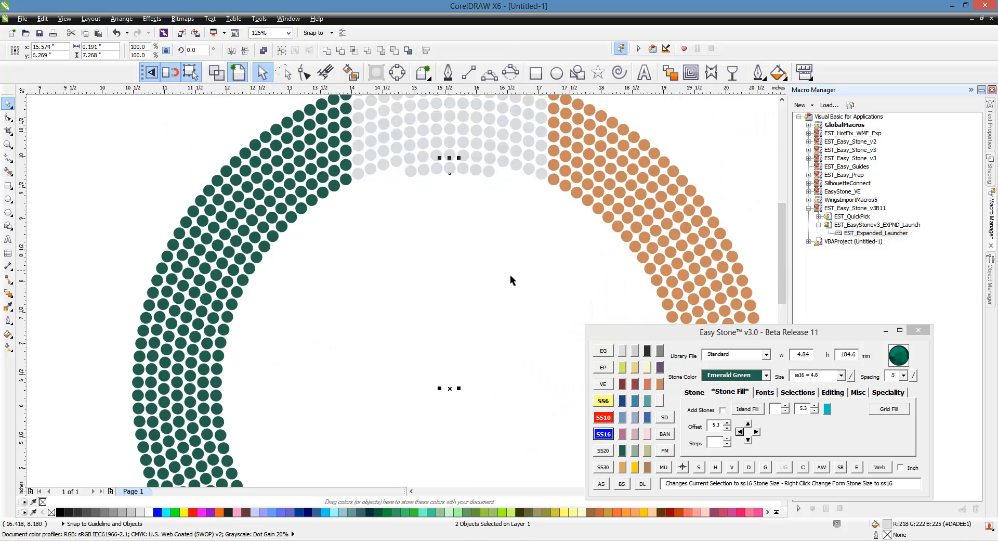
left_click(601, 484)
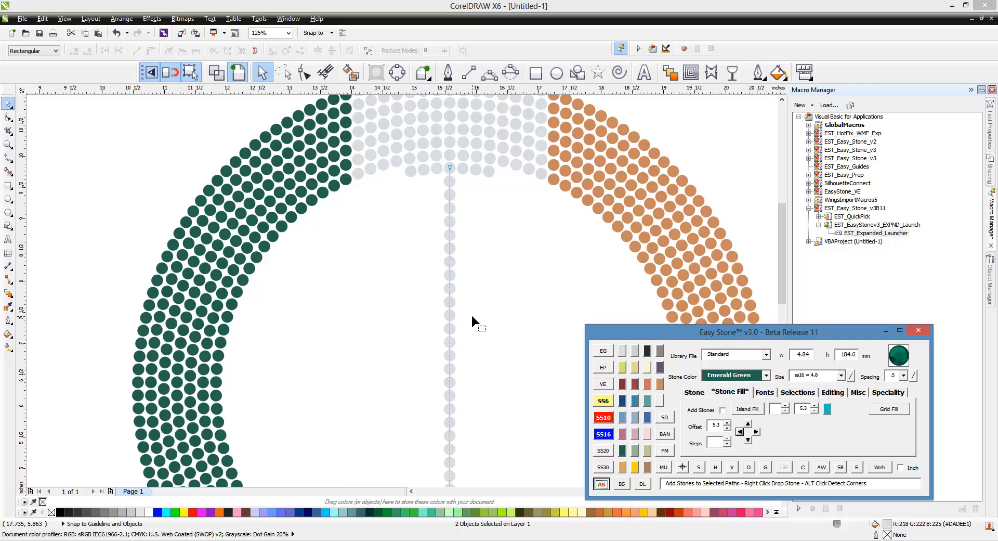
left_click(261, 78)
left_click(435, 193)
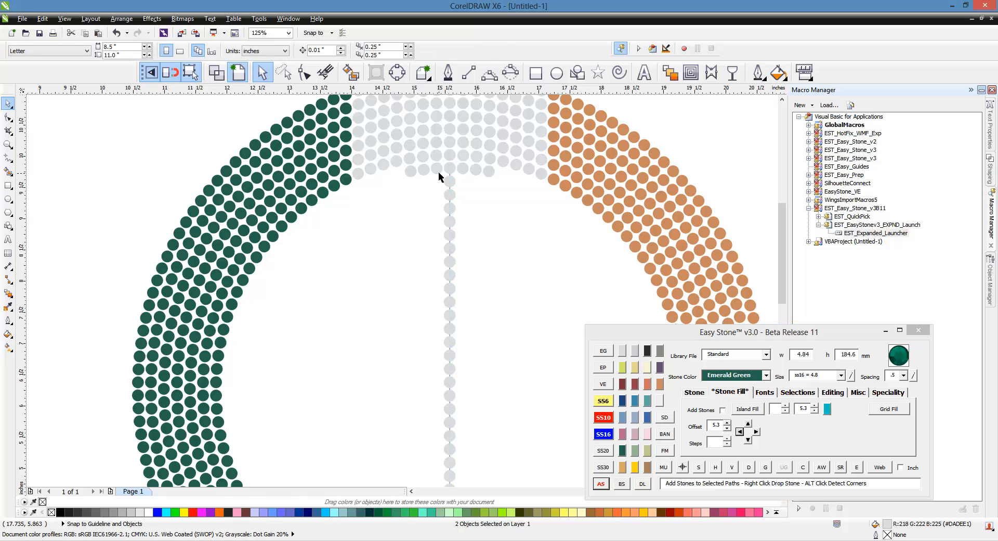
Add a second Crystal column directly left of the centre column, between the matching stones of the two innermost rows.
left_click(439, 172)
scroll(438, 171, "down", 2)
scroll(454, 422, "up", 2)
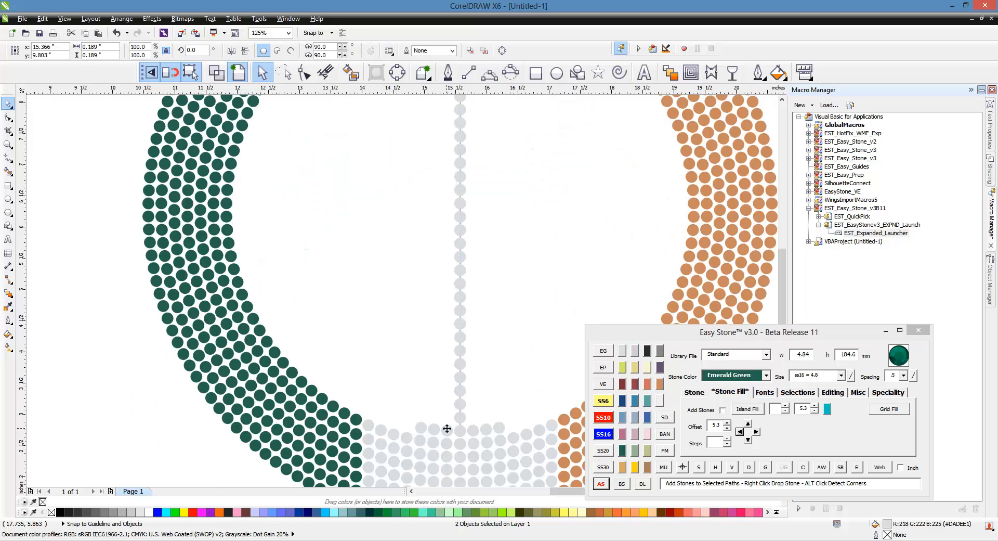
left_click(446, 429)
left_click(600, 483)
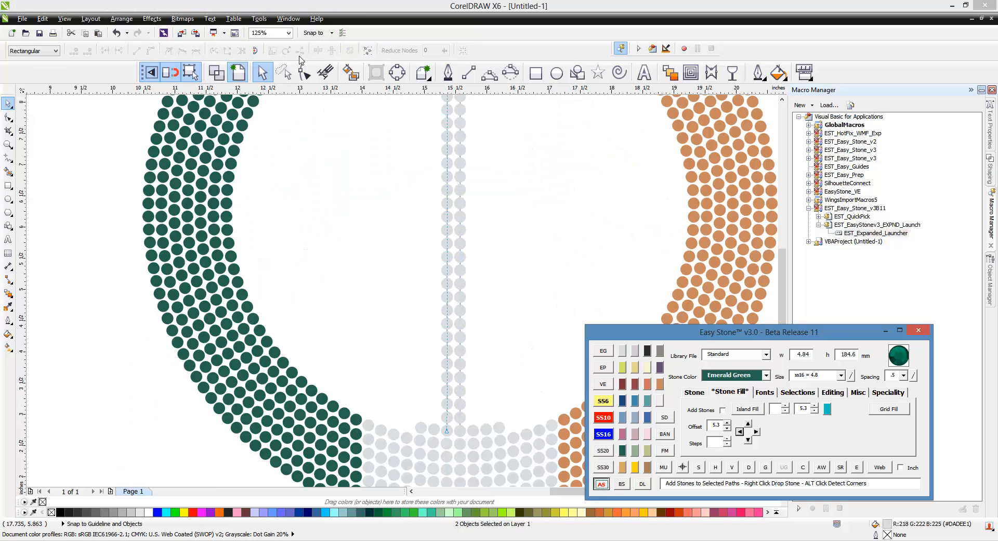
left_click(395, 307)
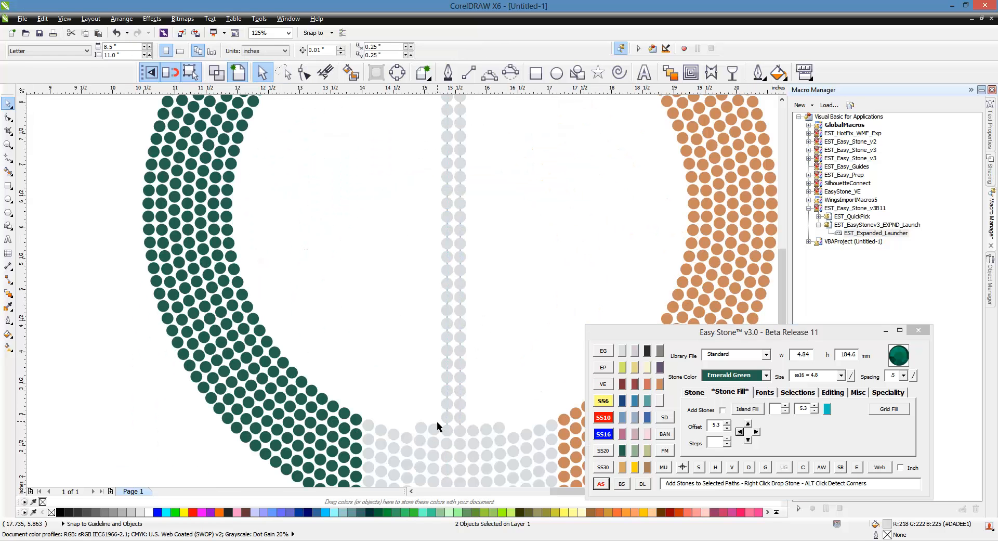
Add a third Crystal column between the next pair of innermost-row stones to the left.
left_click(437, 426)
scroll(435, 425, "down", 2)
scroll(441, 238, "up", 2)
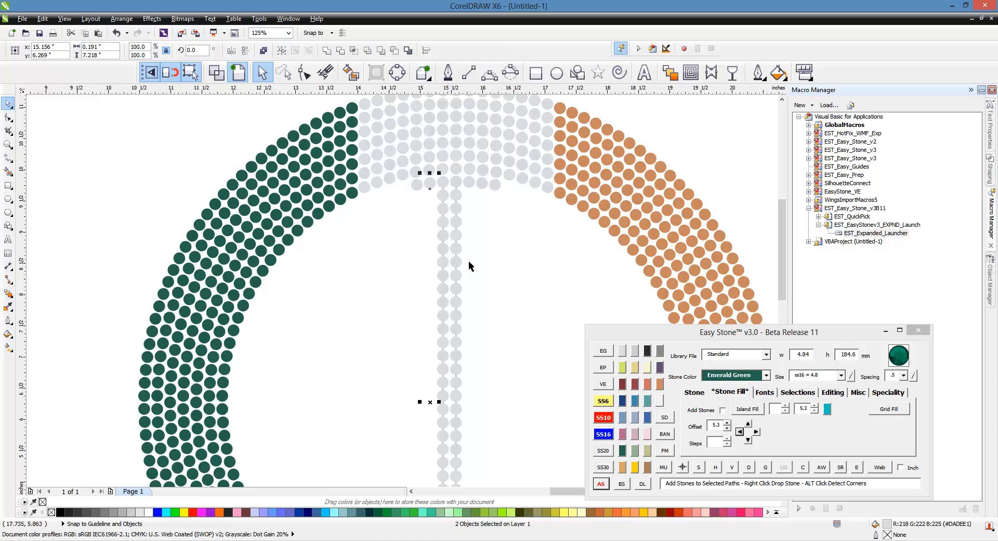
left_click(601, 483)
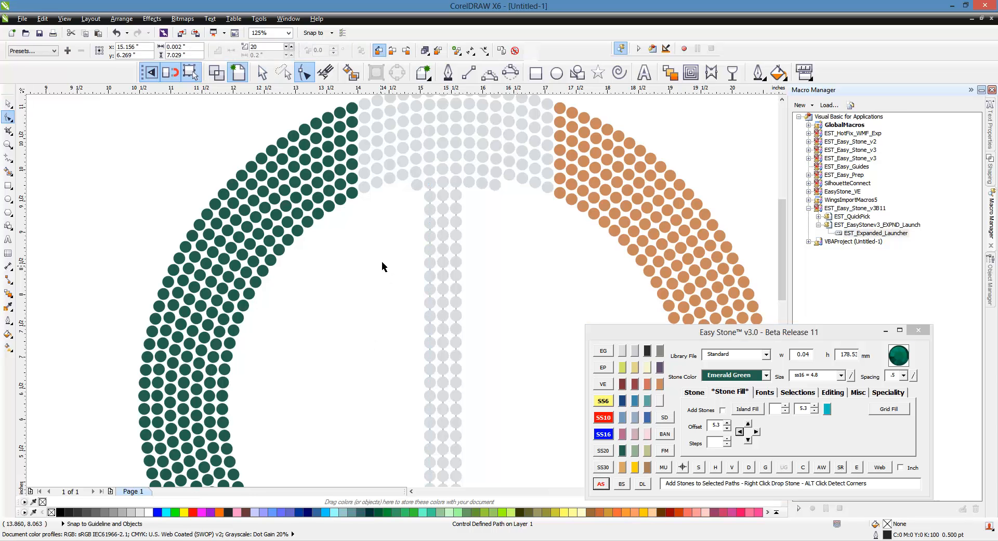
key("ctrl+z")
Add a fourth Crystal column between the leftmost stones of the upper and lower innermost rows.
left_click(417, 186)
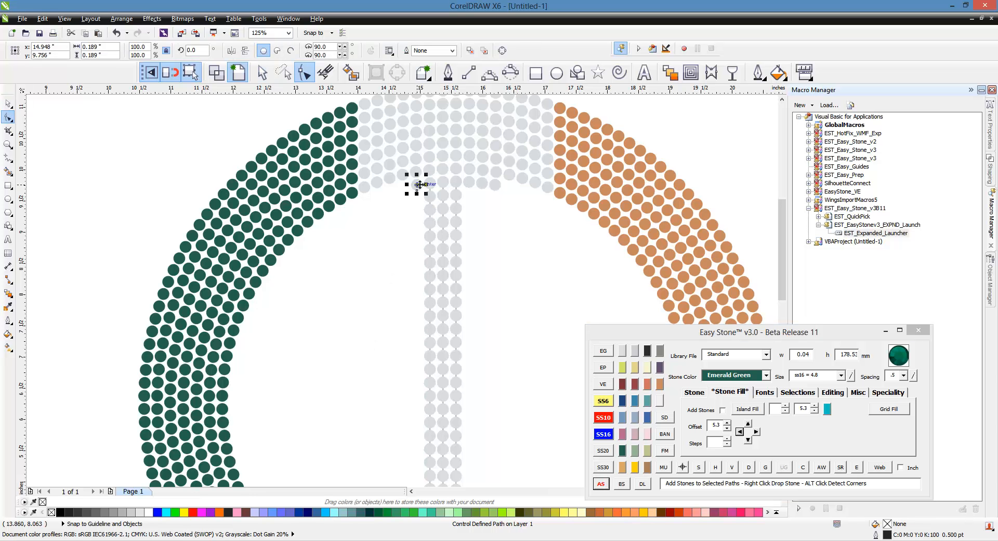
scroll(426, 198, "down", 1)
scroll(412, 406, "up", 1)
left_click(422, 412)
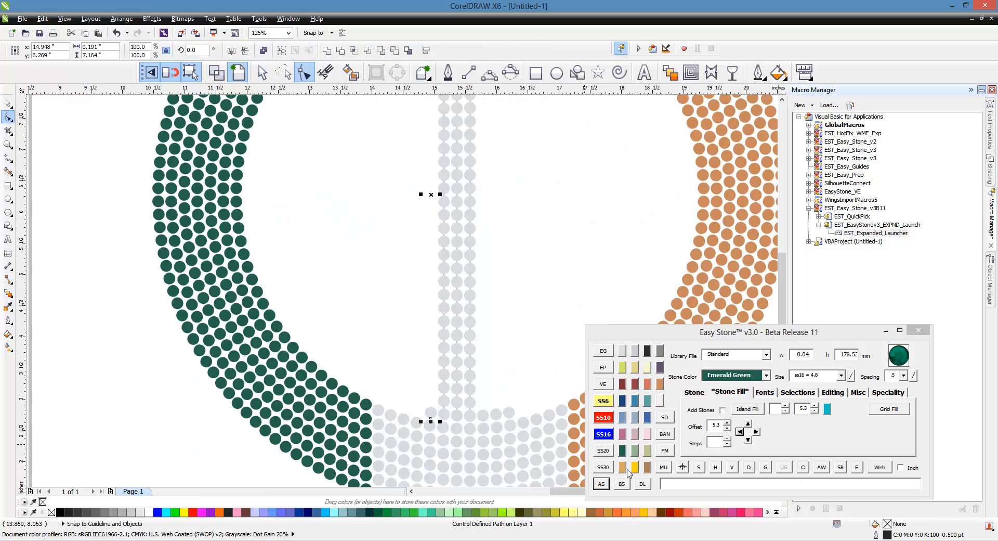
left_click(262, 73)
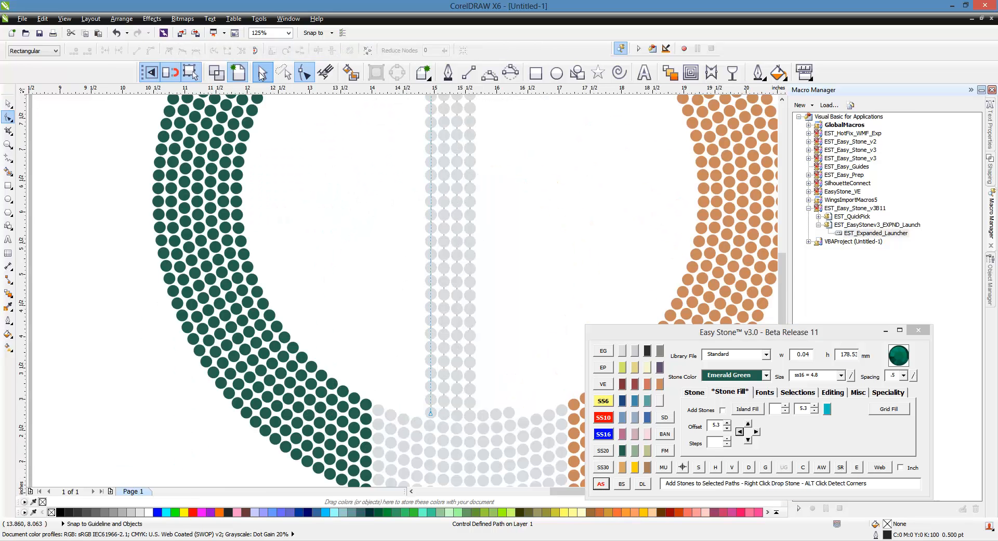
Mirror a copy of the four Crystal columns to the right, aligning its first column with the centre column.
scroll(447, 263, "down", 1)
scroll(447, 180, "up", 1)
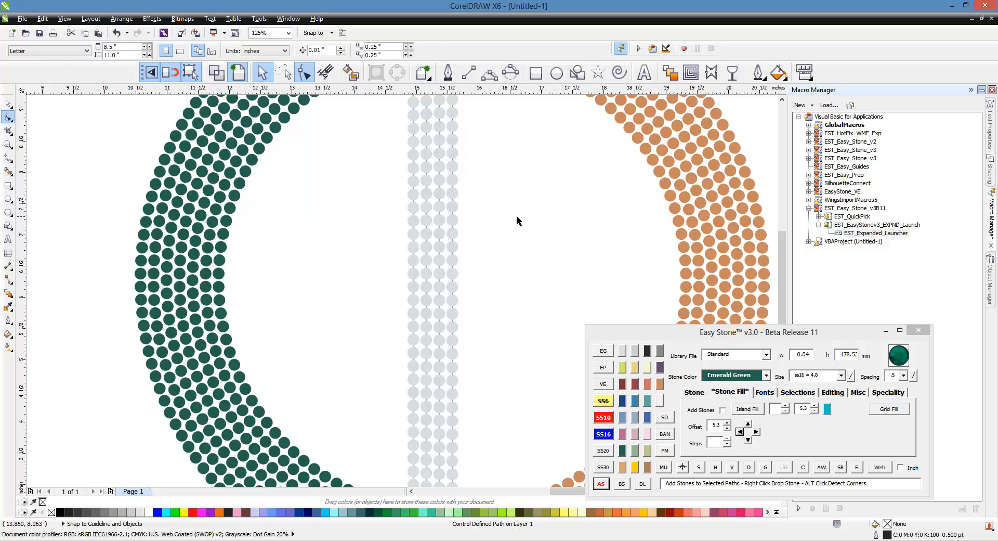
left_click_drag(516, 216, 440, 280)
scroll(388, 280, "down", 1)
scroll(425, 154, "up", 3)
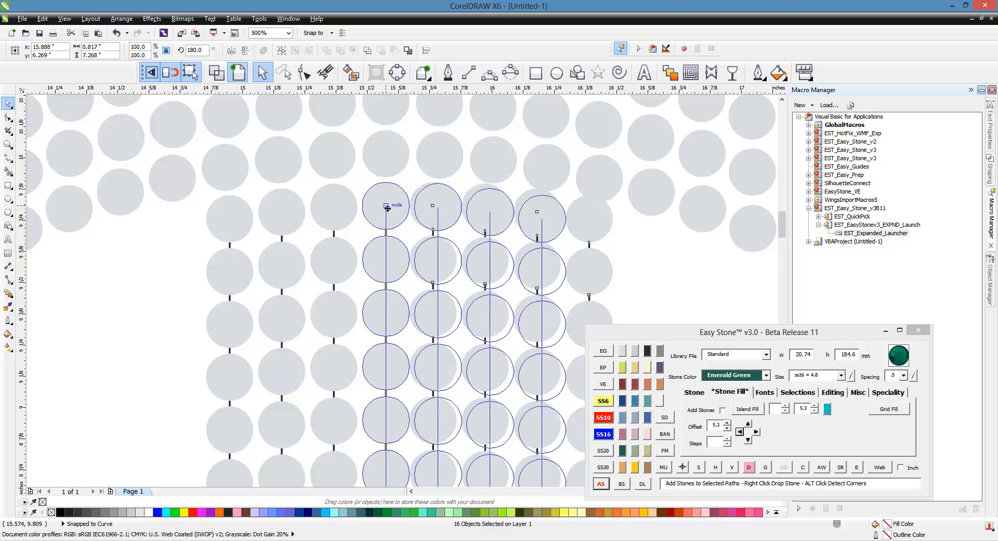
scroll(390, 203, "down", 5)
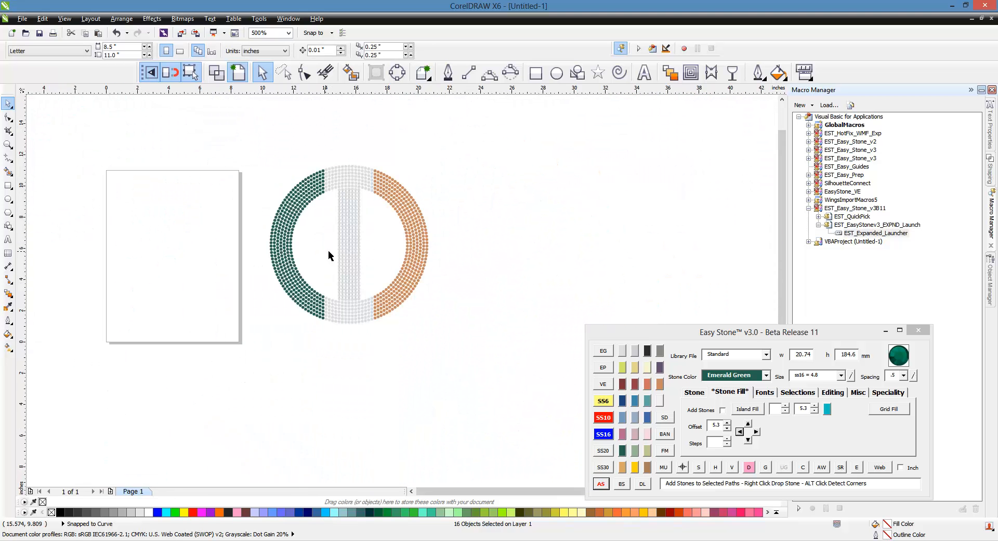
Turn the Crystal columns into individual stones and delete the overlapping stones across the whole design.
scroll(338, 200, "up", 2)
scroll(336, 186, "down", 2)
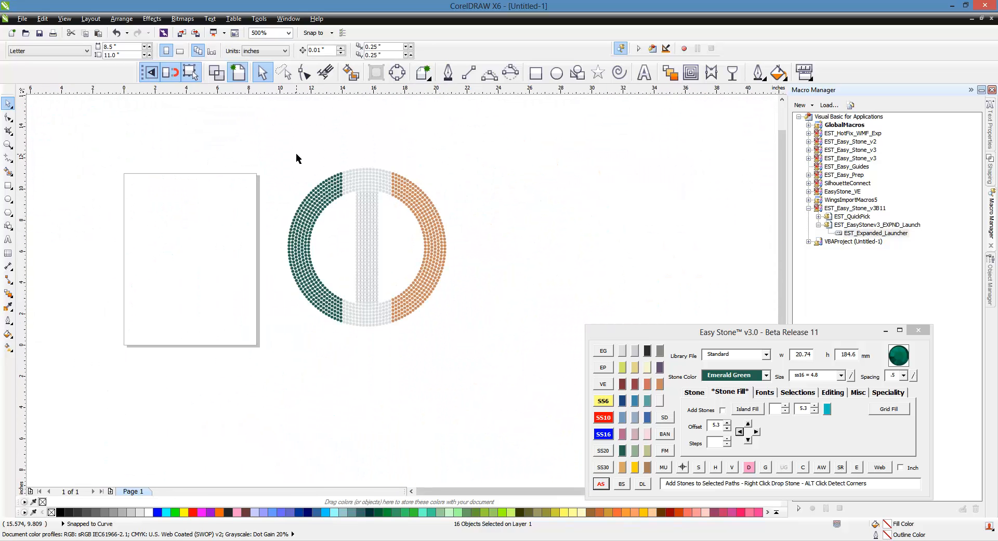
left_click_drag(405, 323, 420, 352)
left_click(749, 467)
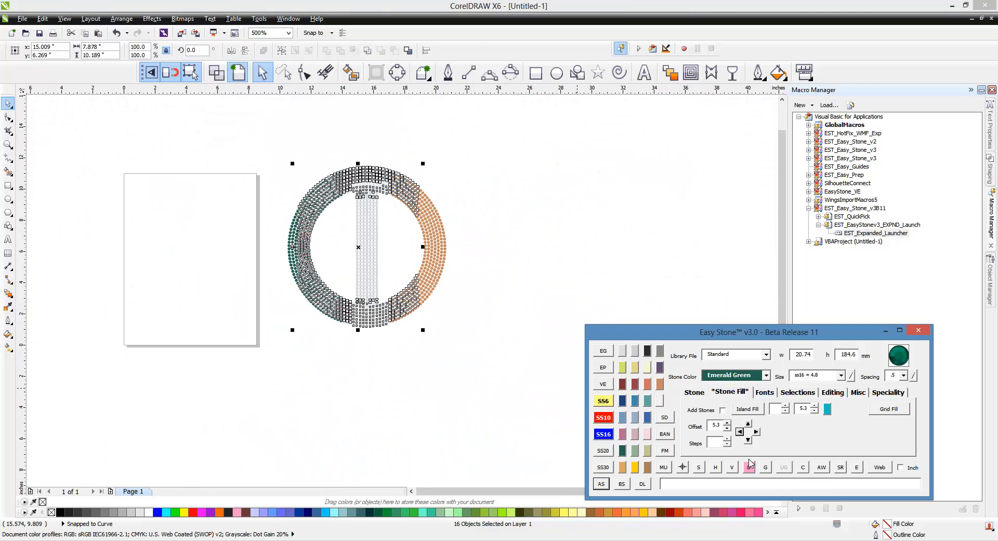
left_click(803, 467)
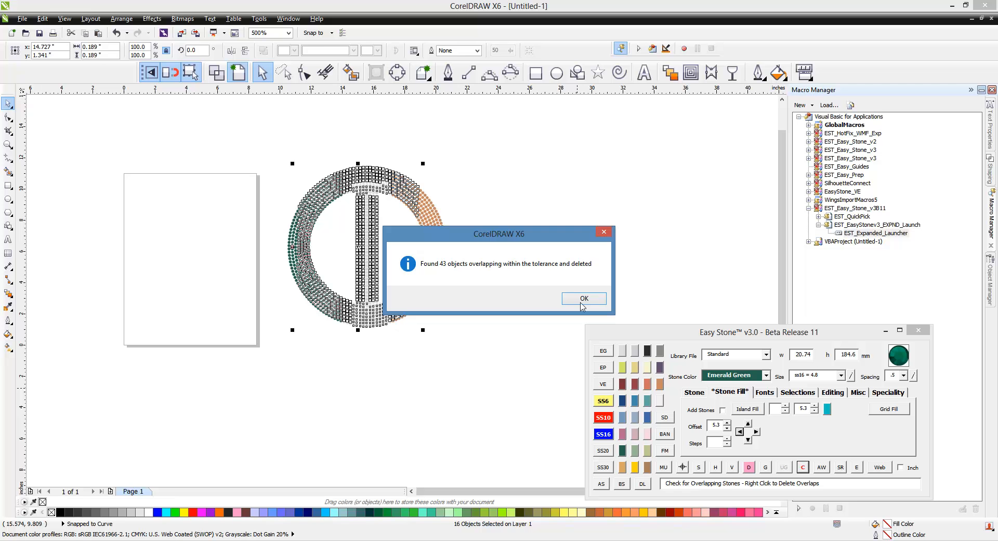
left_click(581, 299)
scroll(319, 238, "up", 1)
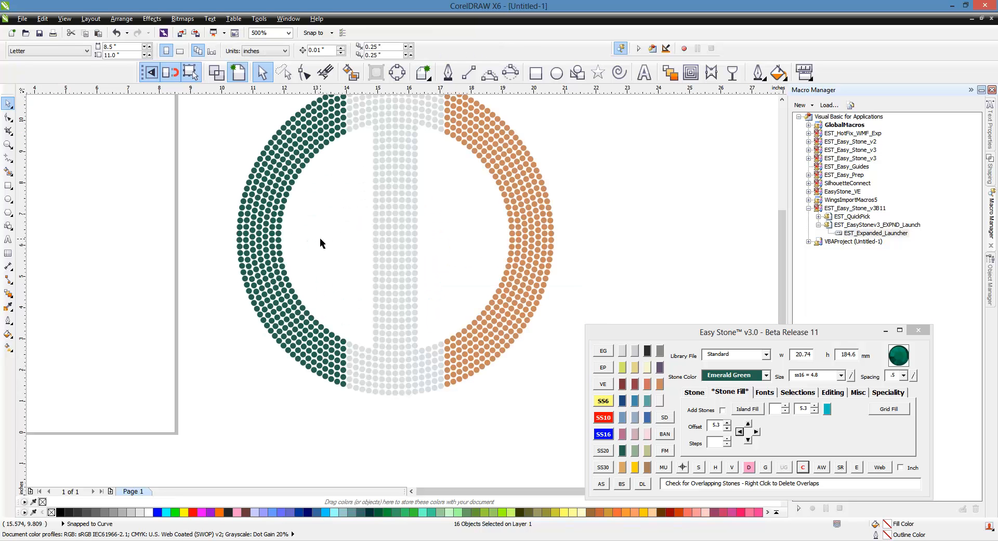
scroll(345, 362, "down", 1)
scroll(322, 298, "up", 1)
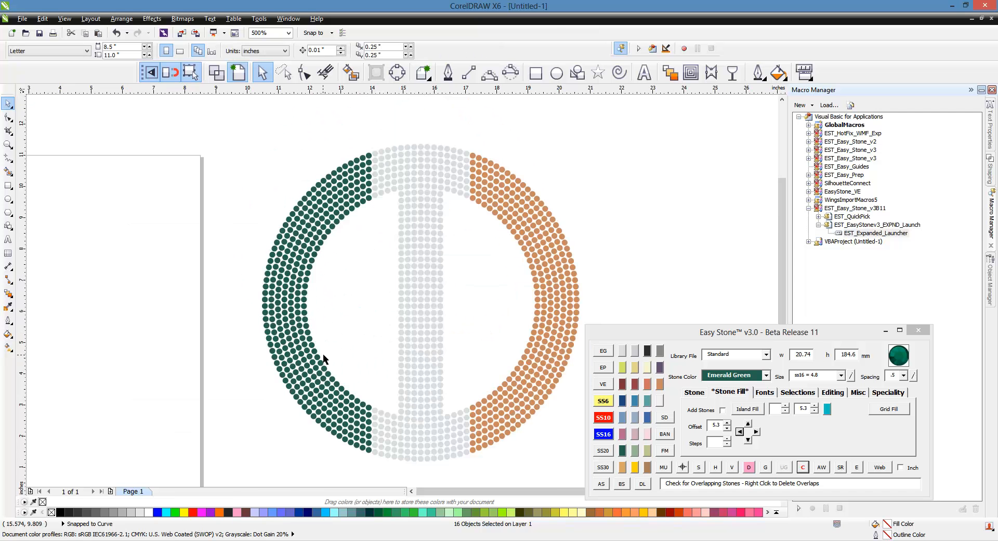
scroll(337, 377, "up", 1)
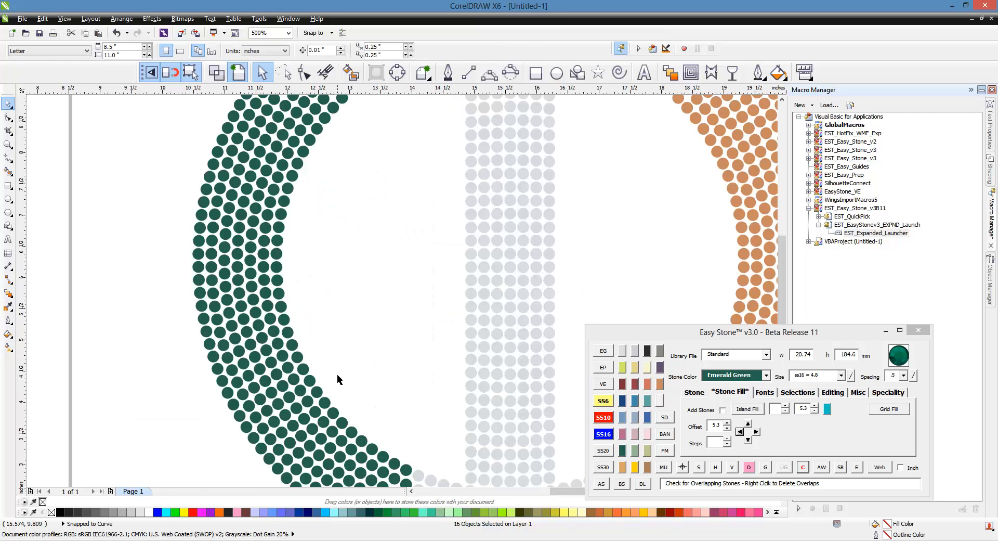
left_click(319, 393)
left_click(469, 319, "shift")
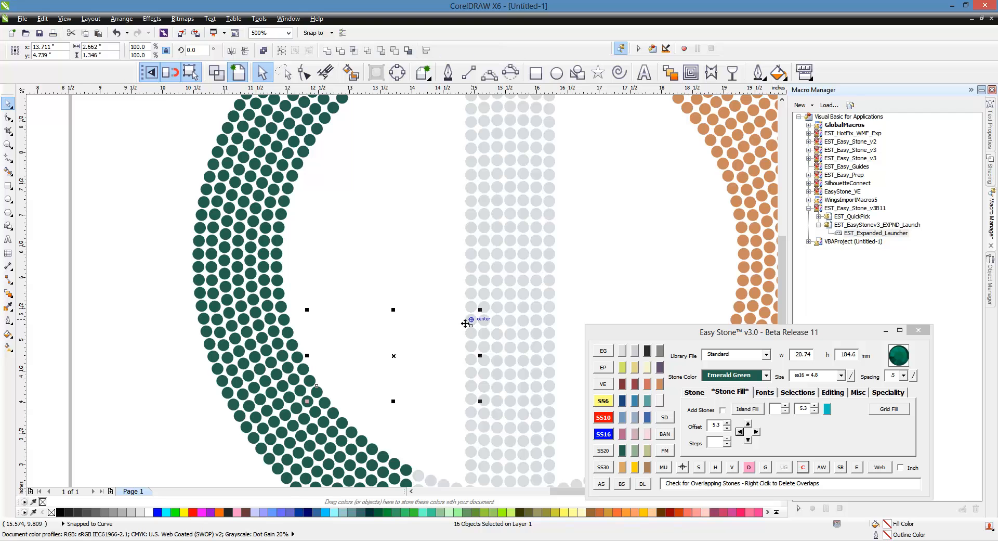
left_click(601, 484)
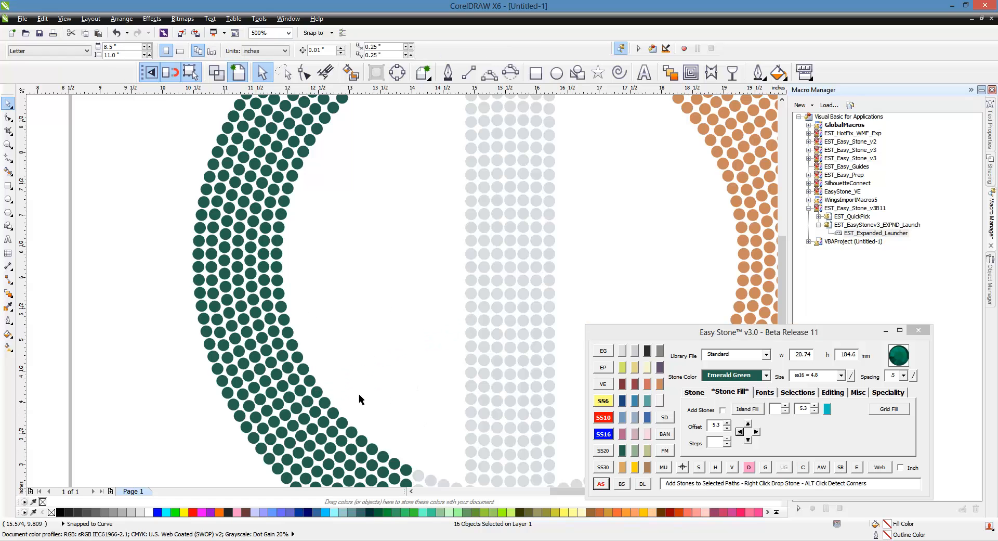
Add a diagonal row of Emerald Green stones from the green section's lower inner edge up to the leftmost Crystal column.
left_click(317, 391)
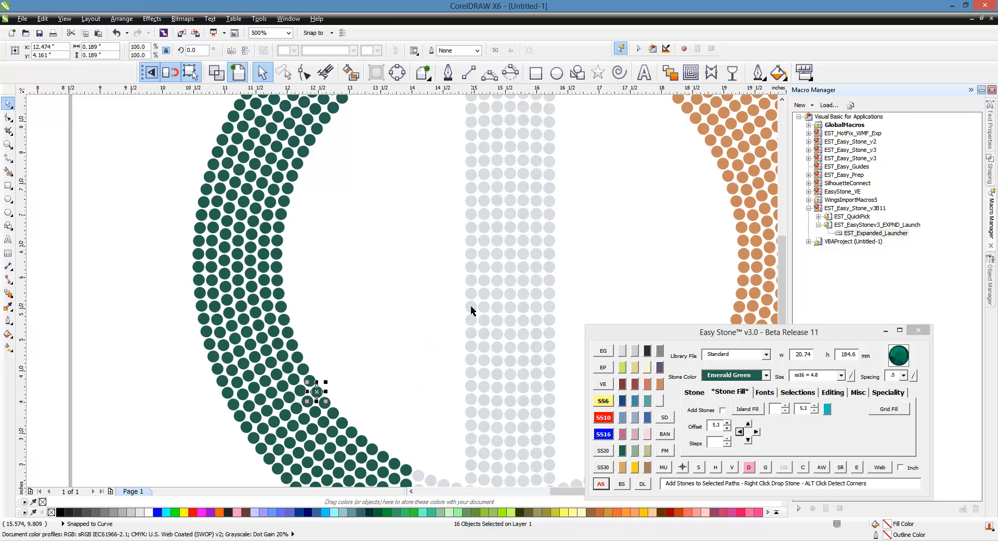
left_click(472, 307, "shift")
left_click(601, 484)
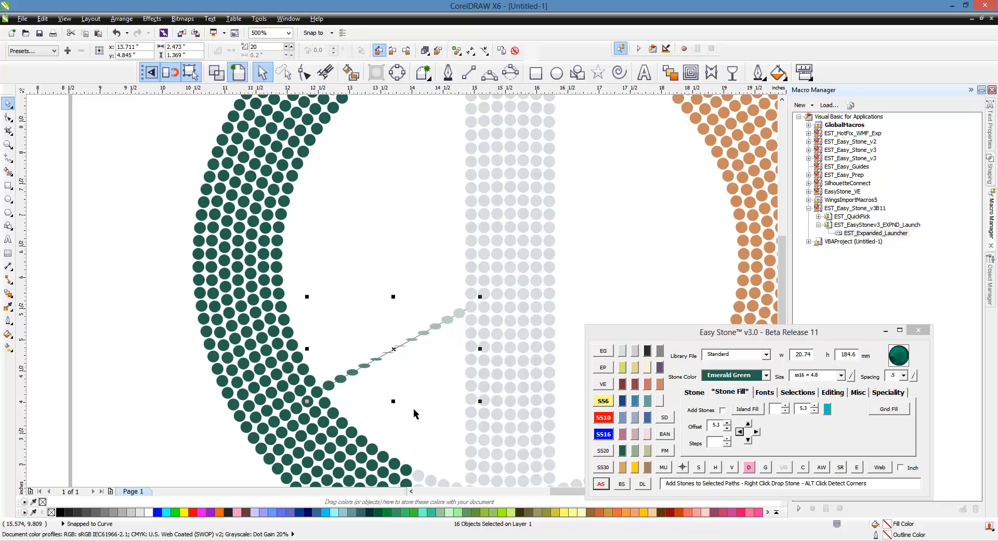
Add a second diagonal stone row directly above the first, between the next green edge stone and the leftmost Crystal column.
left_click(310, 380)
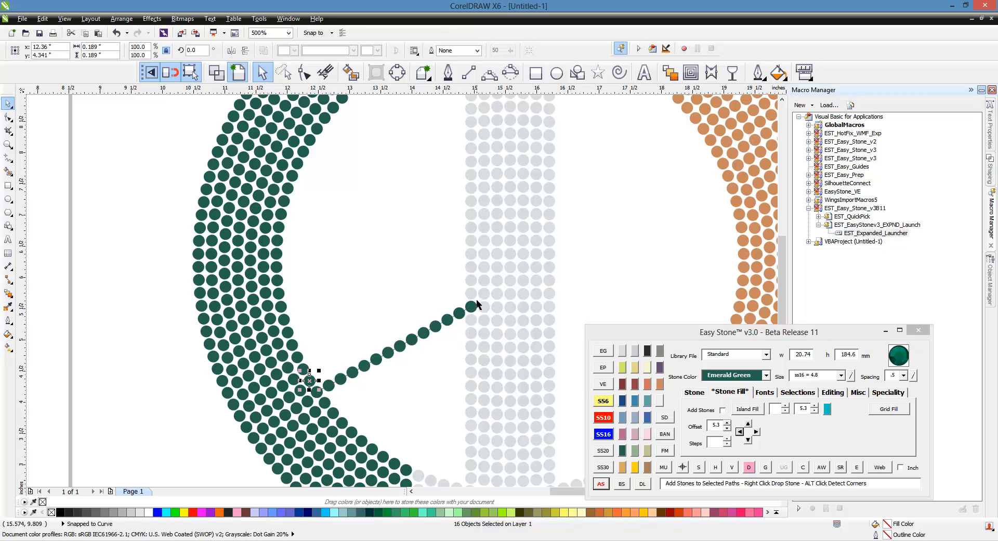
left_click(469, 293, "shift")
left_click(601, 484)
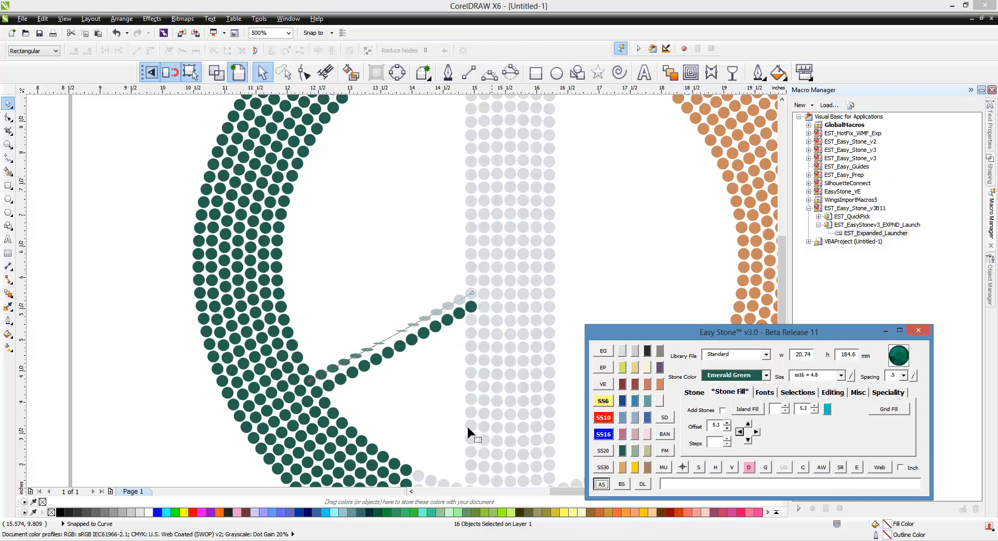
Add a third diagonal Emerald Green stone row above the second, from the green section's inner edge to the leftmost Crystal column.
left_click(307, 369)
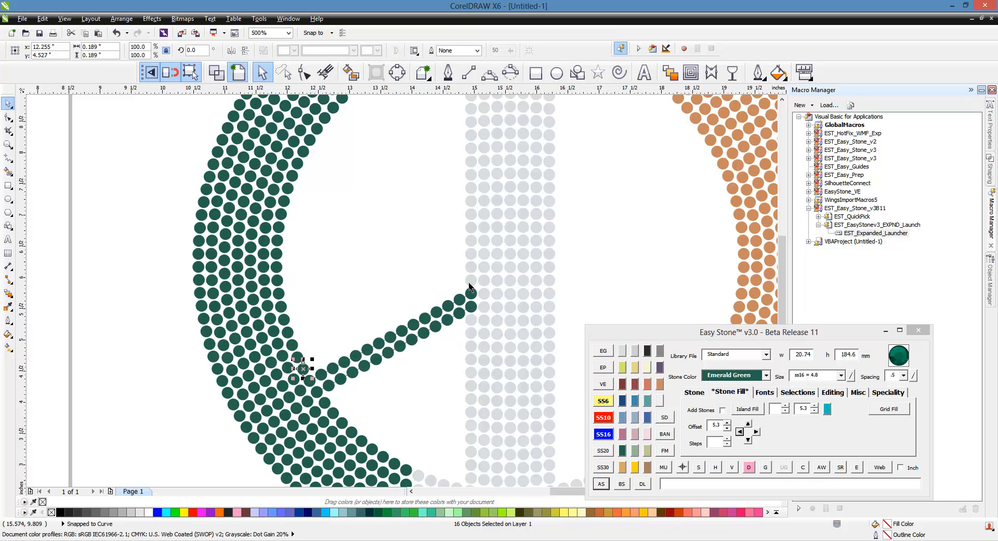
left_click(470, 287)
left_click(433, 287)
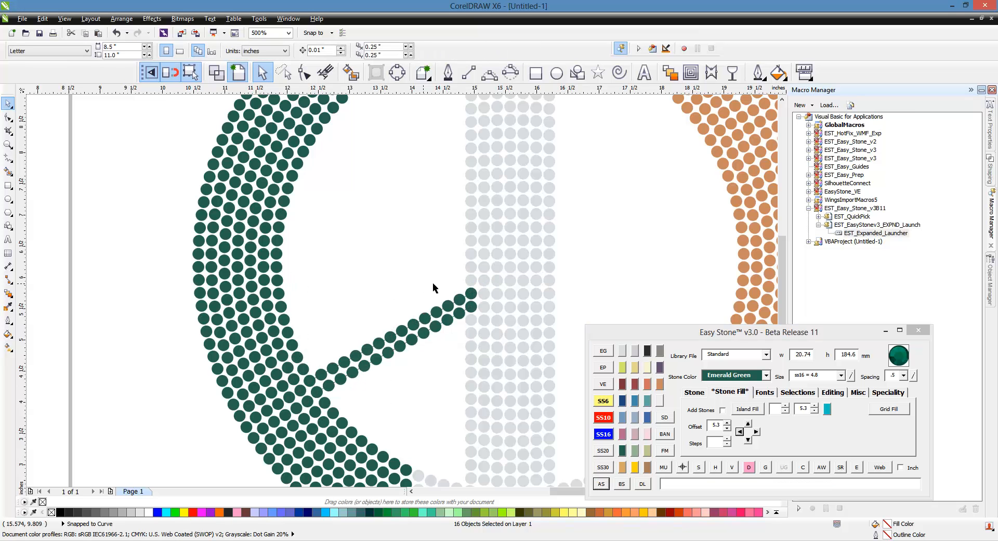
left_click(470, 281)
left_click(307, 364, "shift")
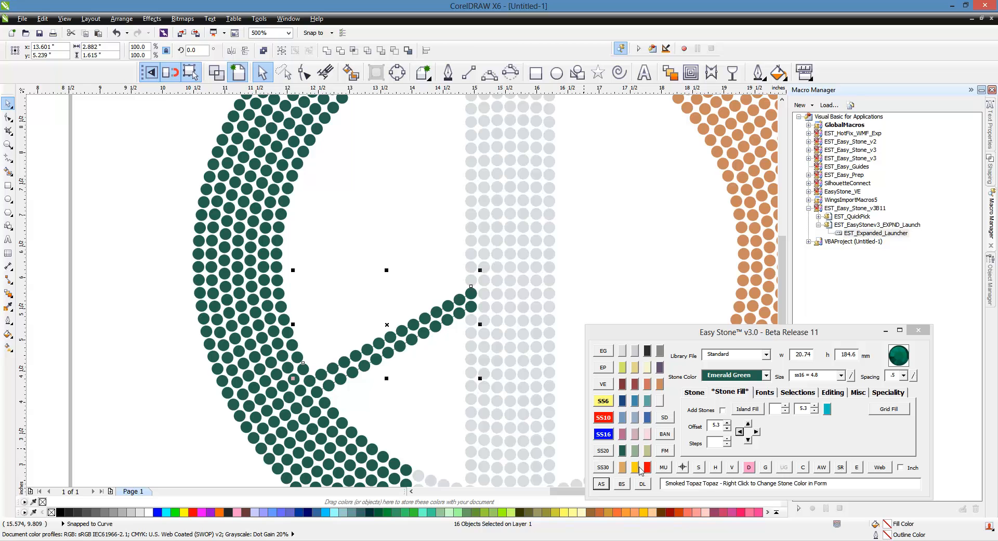
left_click(601, 484)
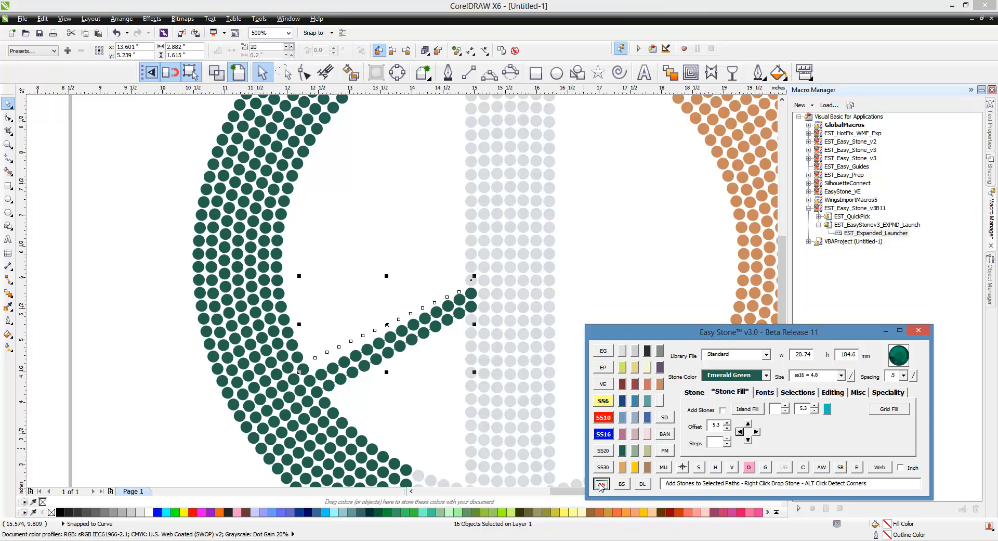
Add the fourth and fifth diagonal stone rows above, each joining the next green edge stone to the next stone of the leftmost Crystal column.
left_click(296, 352)
left_click(474, 264, "shift")
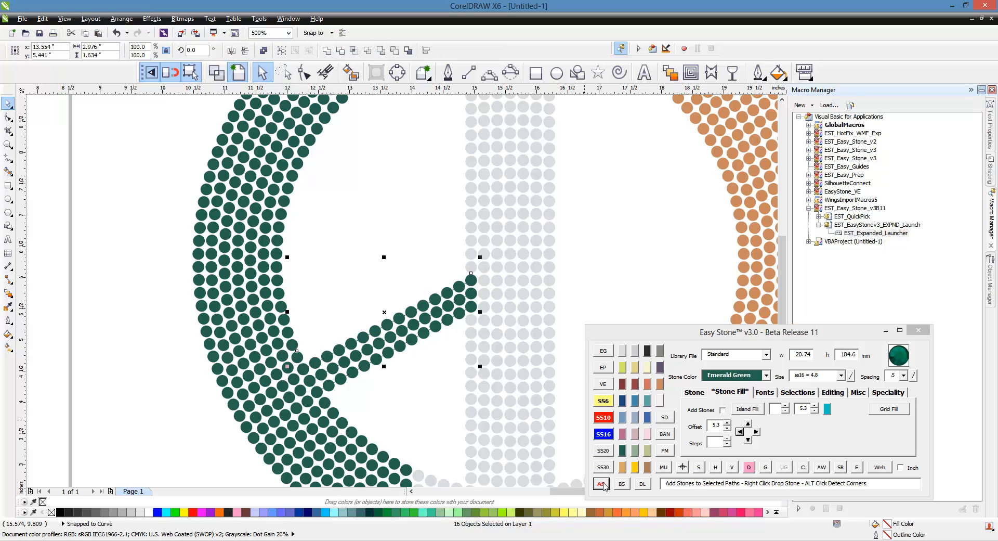
left_click(603, 483)
left_click(292, 339)
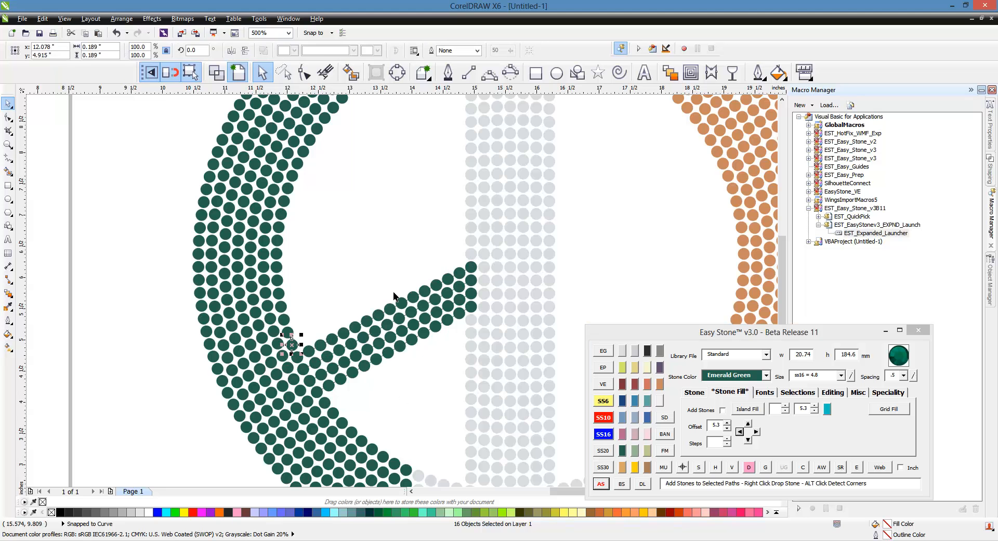
left_click(470, 257, "shift")
left_click(602, 483)
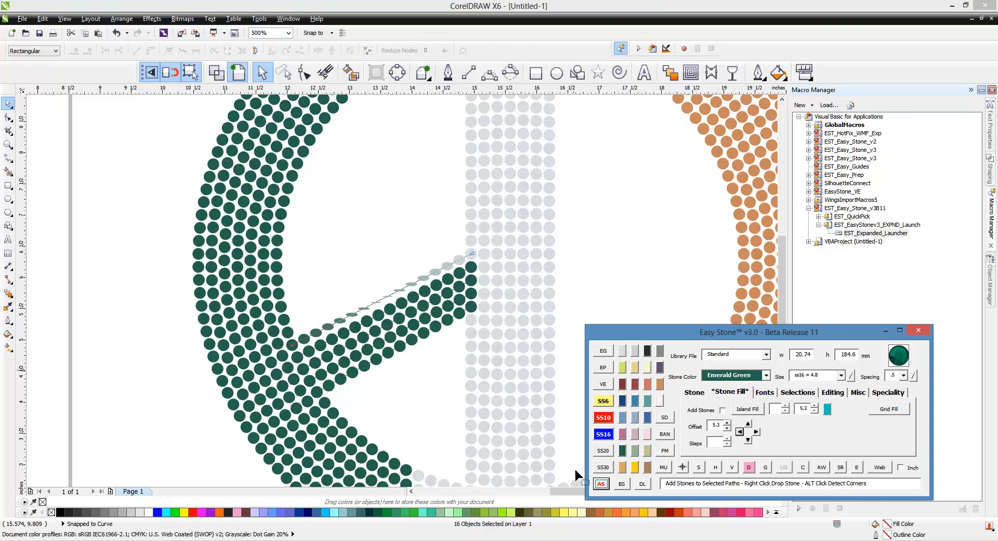
Add the sixth and seventh diagonal stone rows to complete the bar between the green inner edge and the Crystal column.
left_click(287, 297)
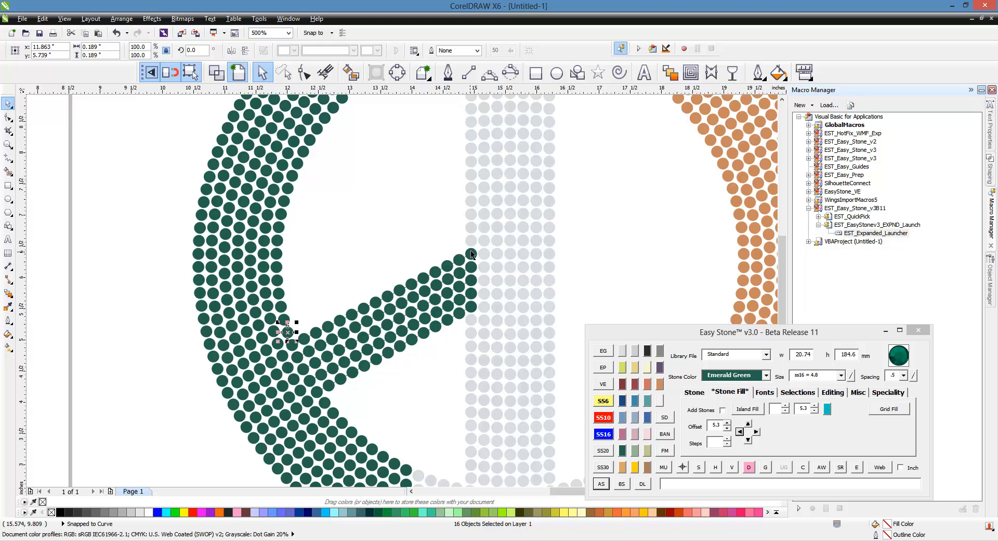
left_click(472, 254, "shift")
left_click(601, 483)
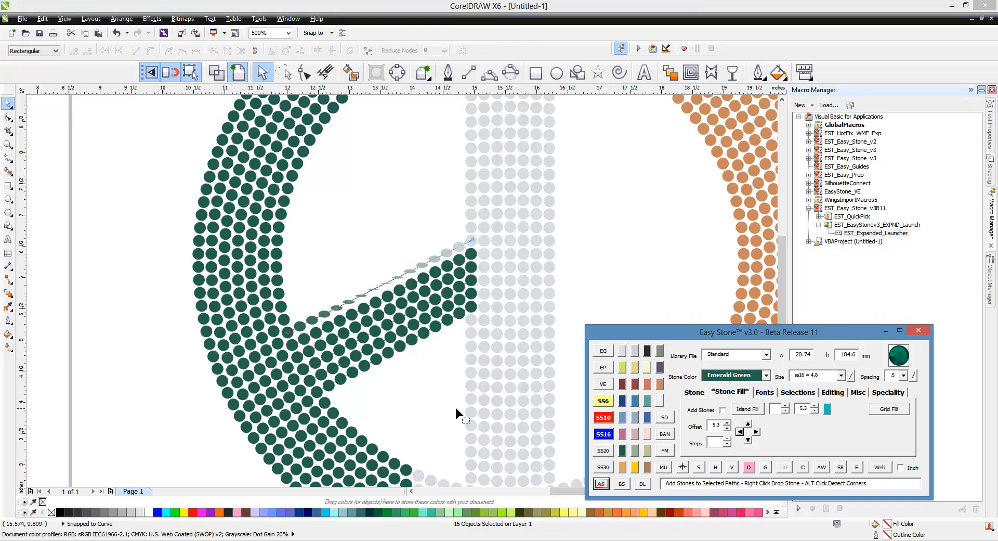
left_click(289, 320)
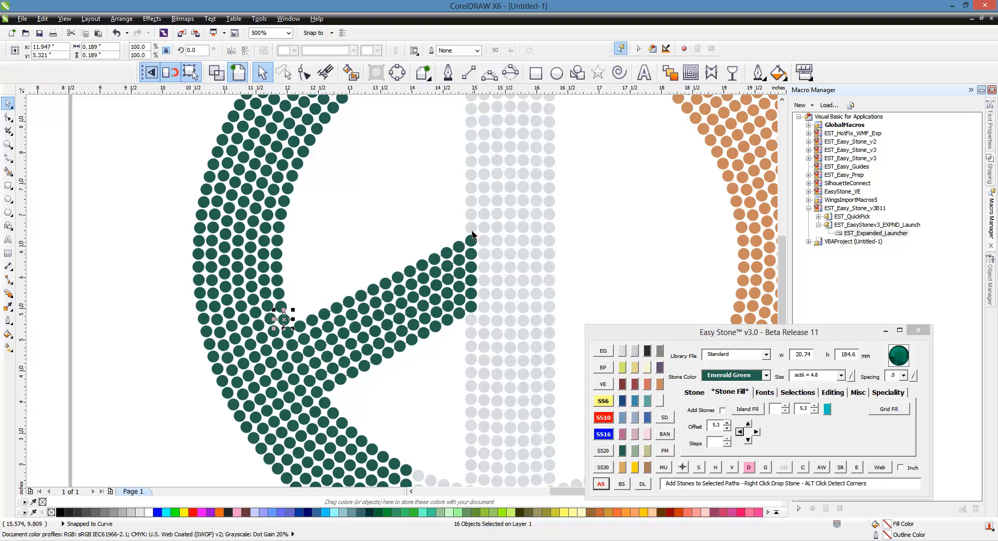
left_click(472, 236, "shift")
left_click(601, 483)
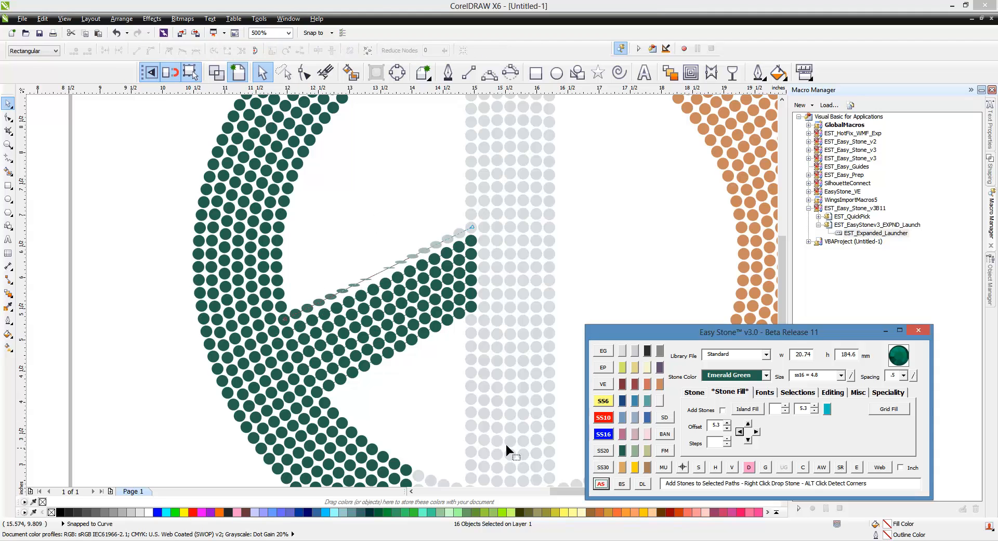
Strip the stones from all the diagonal rows, keeping only their path lines.
left_click(396, 388)
scroll(462, 210, "down", 2)
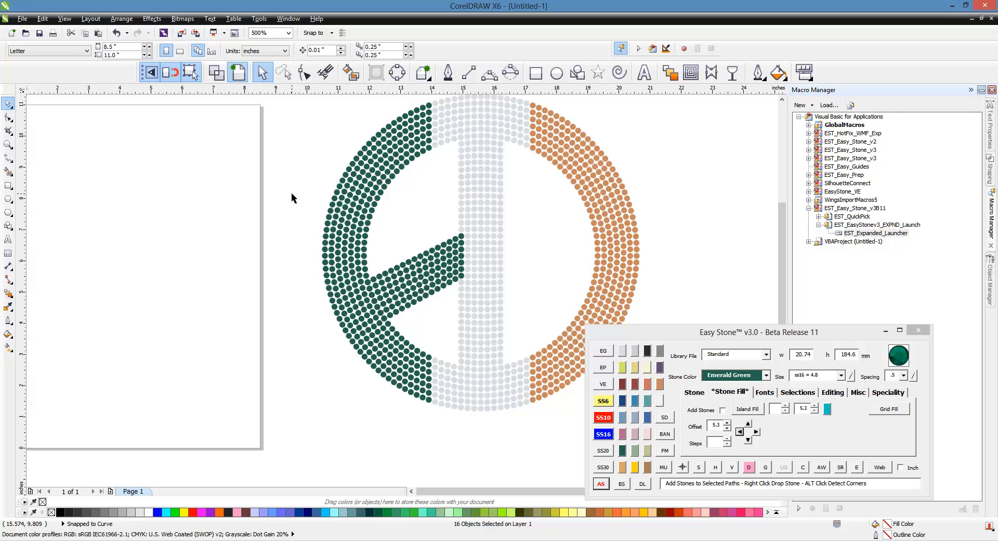
left_click_drag(291, 180, 498, 356)
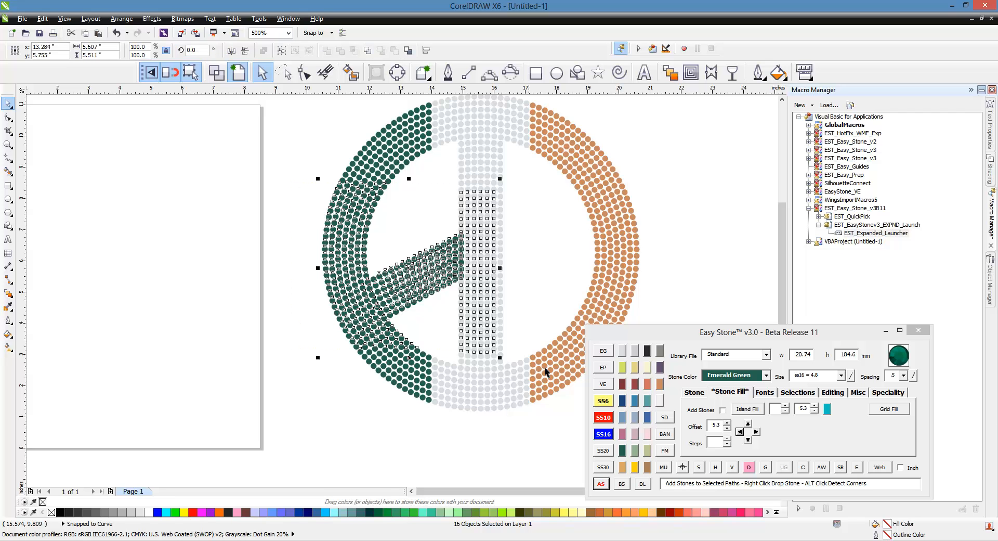
left_click(622, 484)
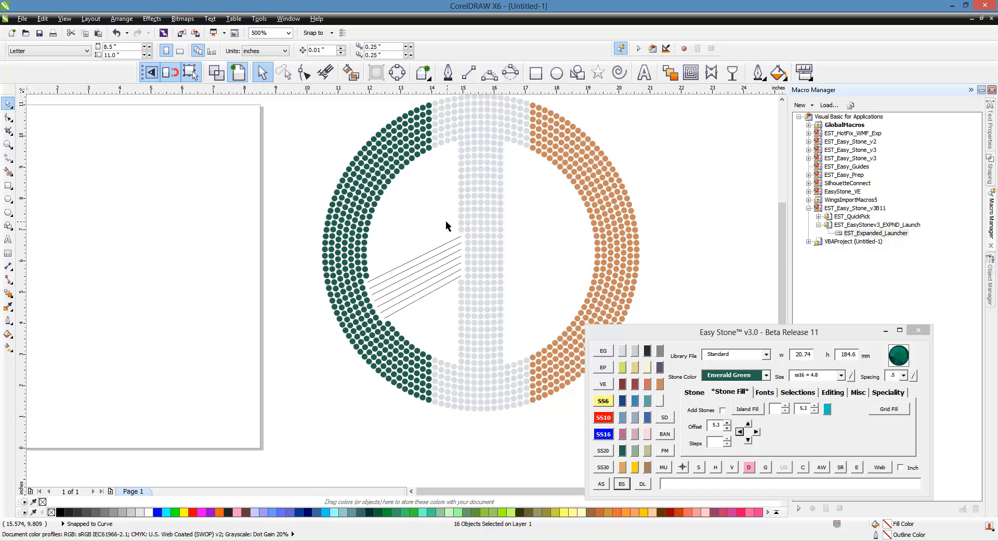
scroll(446, 225, "up", 2)
scroll(430, 347, "down", 2)
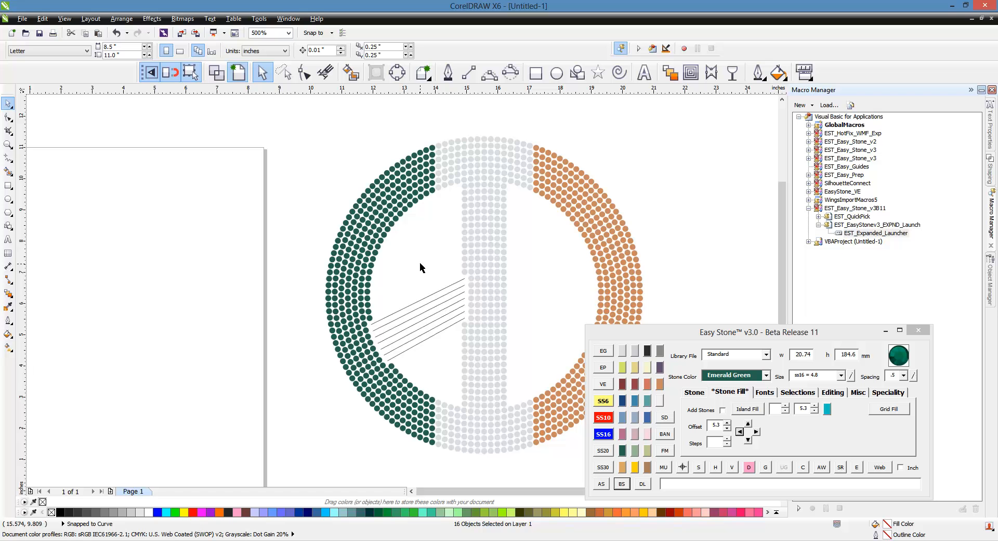
Draw a straight vertical line between the green section's upper and lower inner corner stones and mark it as the cut/trim object.
left_click(431, 190)
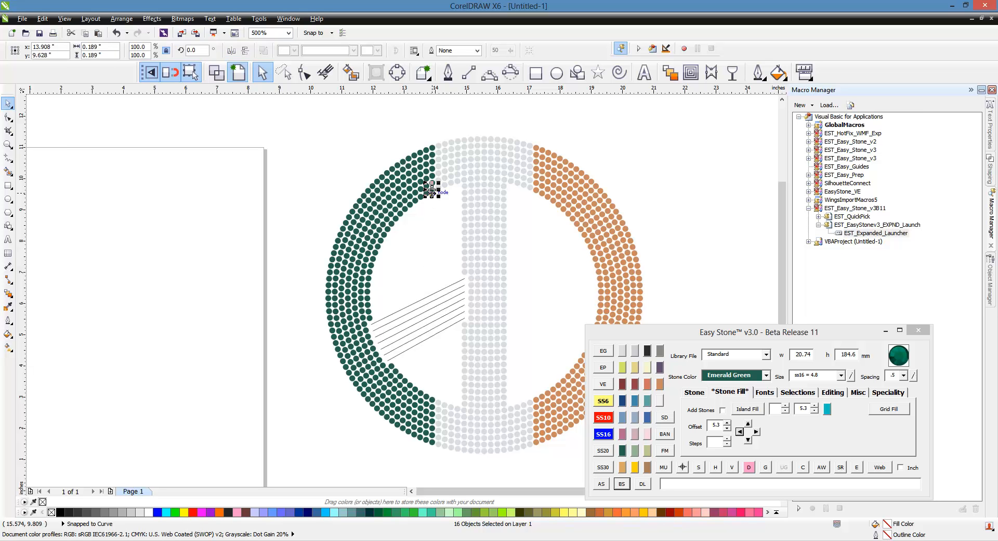
left_click(432, 400, "shift")
left_click(642, 484)
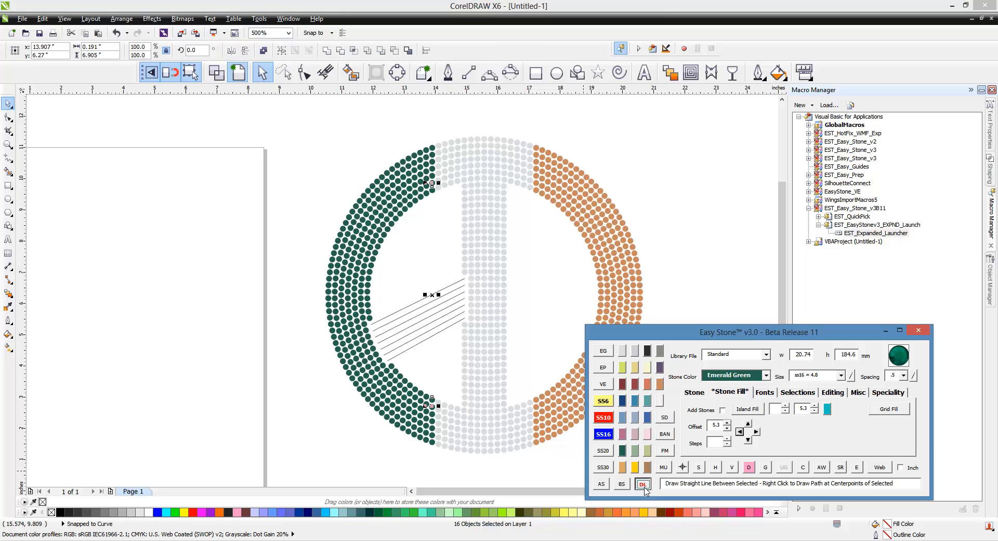
left_click(432, 251)
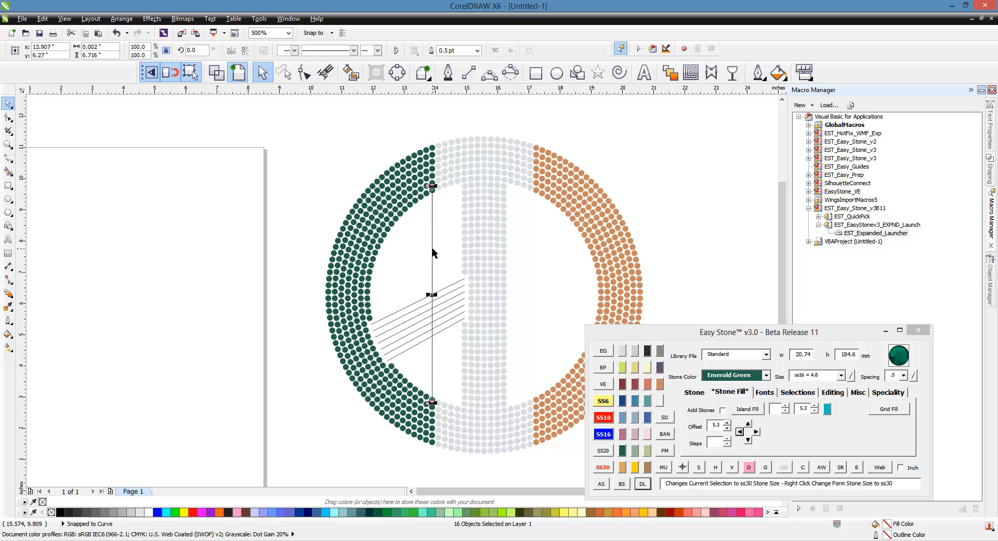
left_click(832, 393)
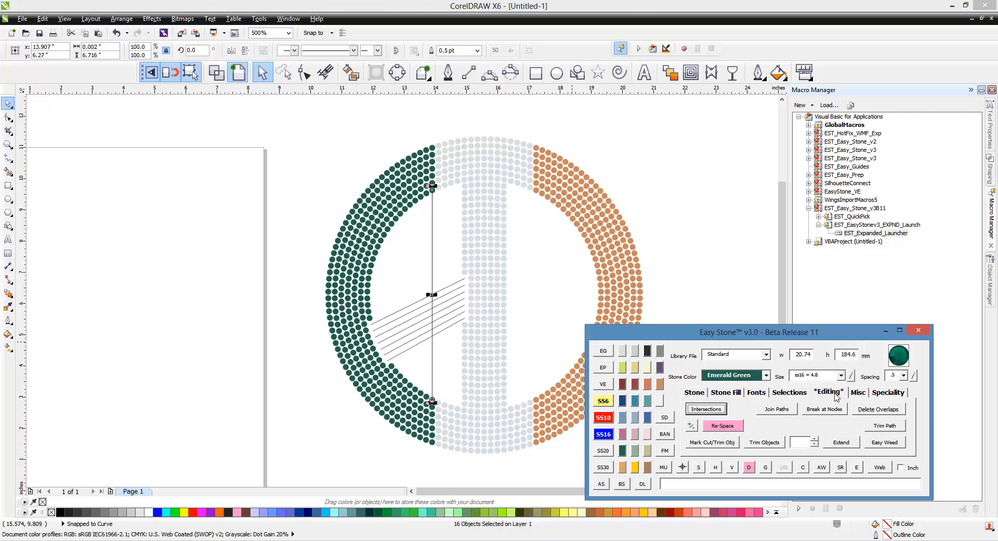
left_click(711, 442)
Trim the diagonal lines where they cross the vertical line and delete that cutting line.
left_click(418, 360)
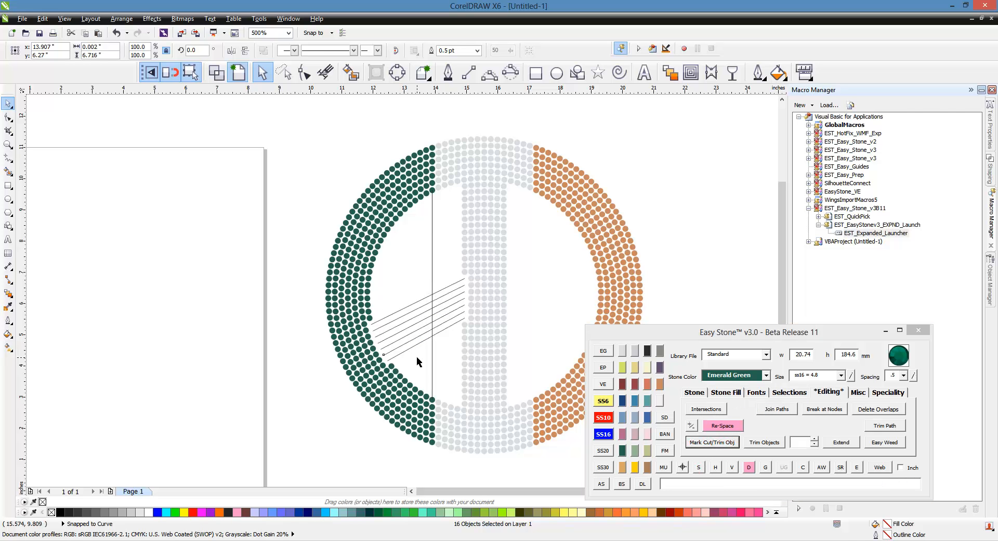
left_click(764, 442)
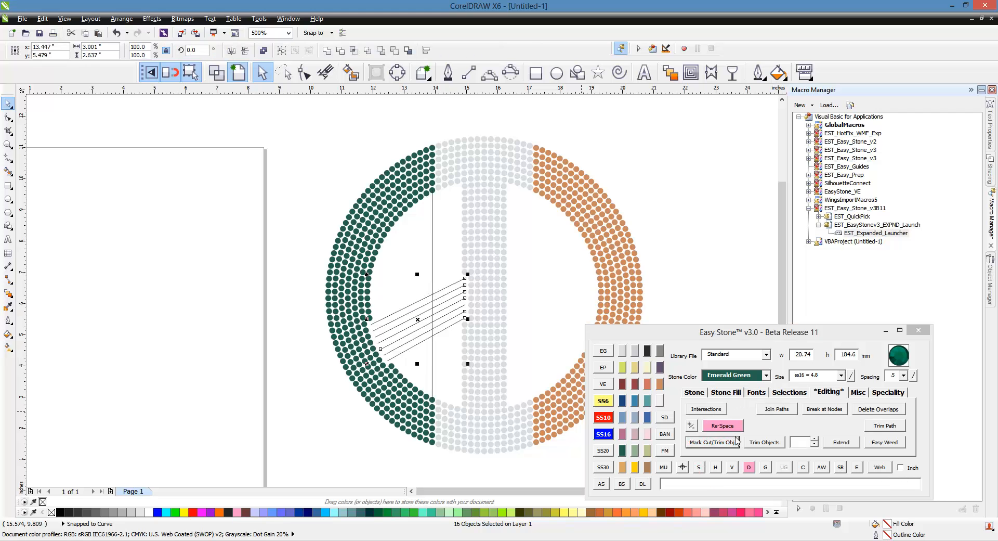
left_click(433, 254)
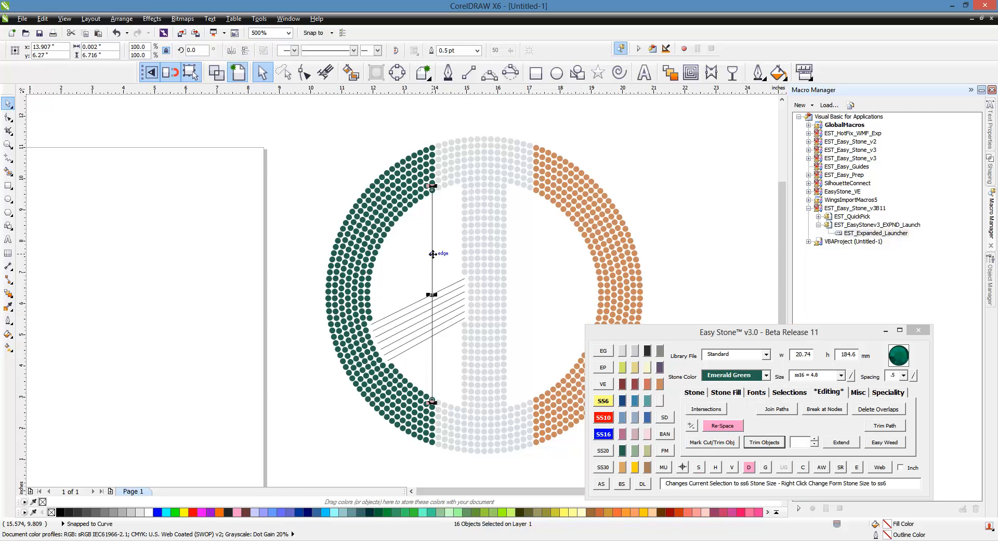
key("Delete")
Add ss16 Crystal stones to the short diagonal line segments next to the central Crystal bar.
scroll(427, 336, "up", 2)
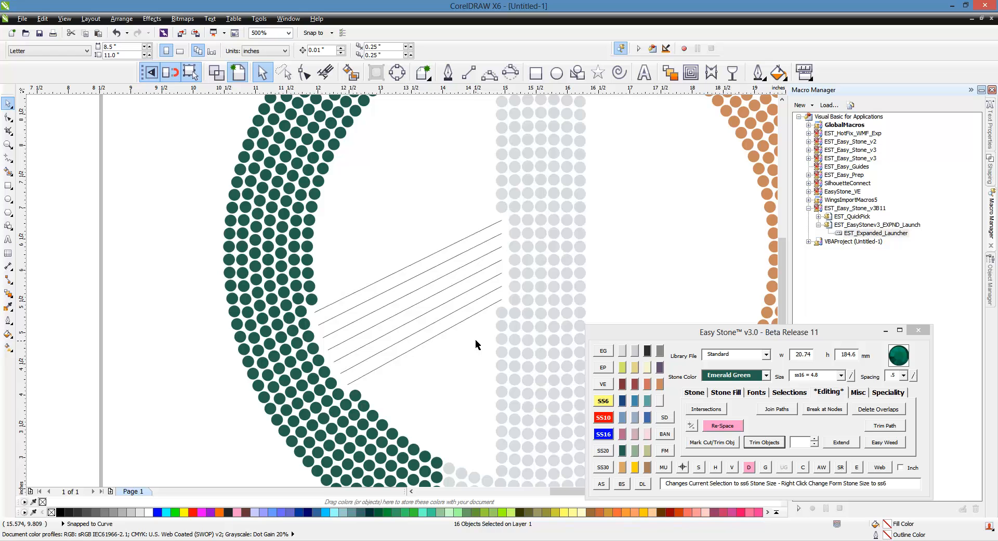
left_click_drag(478, 339, 463, 222)
left_click(623, 350)
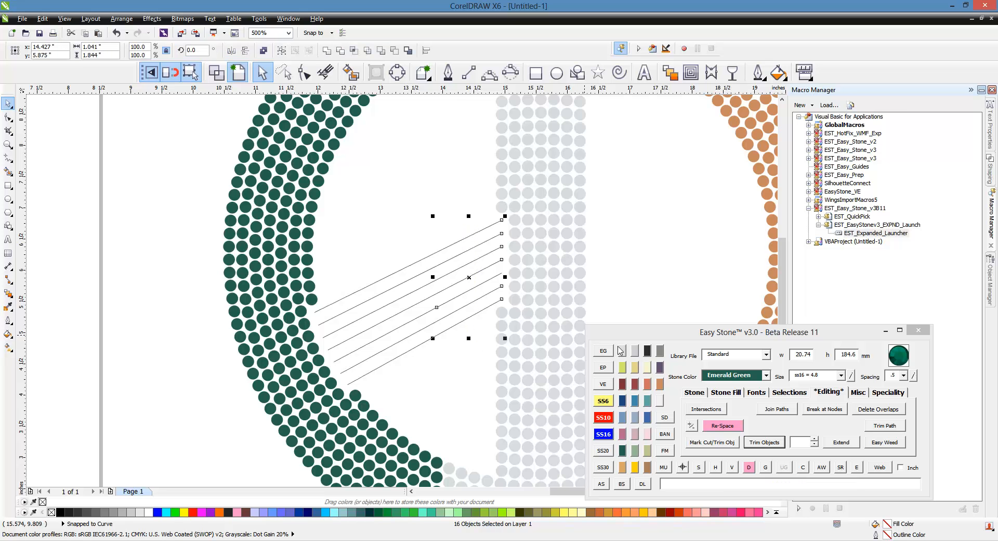
left_click(601, 484)
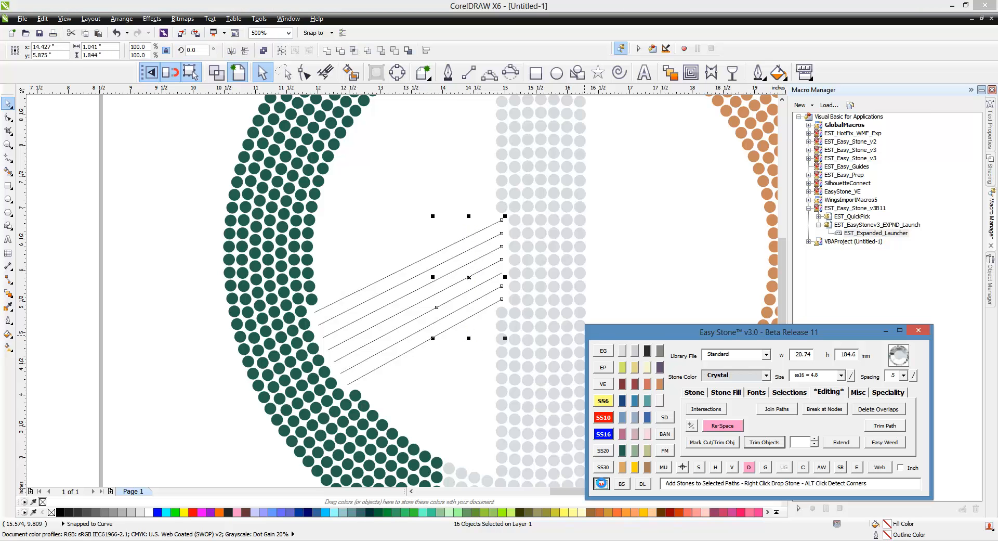
Add ss16 Emerald Green stones to the diagonal line segments next to the green section.
left_click_drag(399, 383, 360, 276)
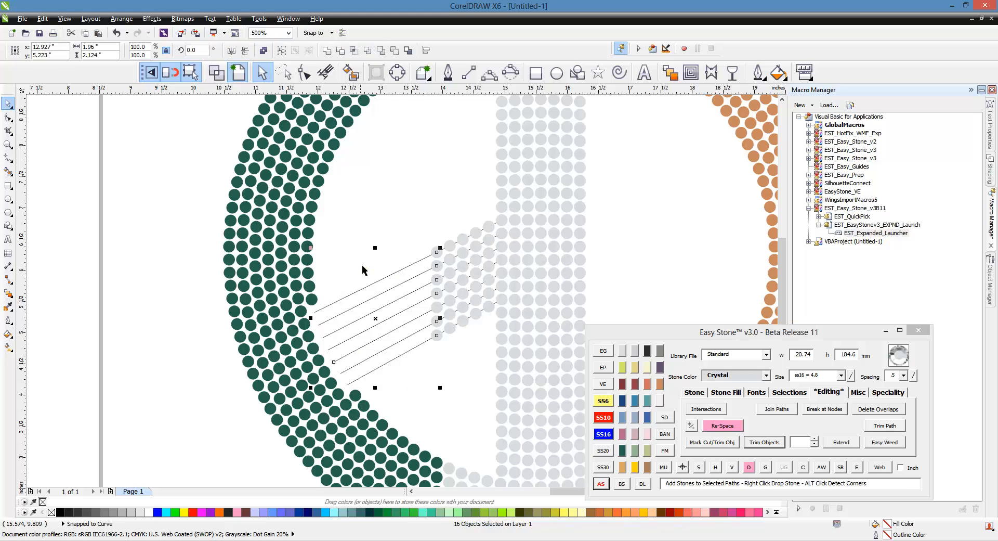
left_click(623, 450)
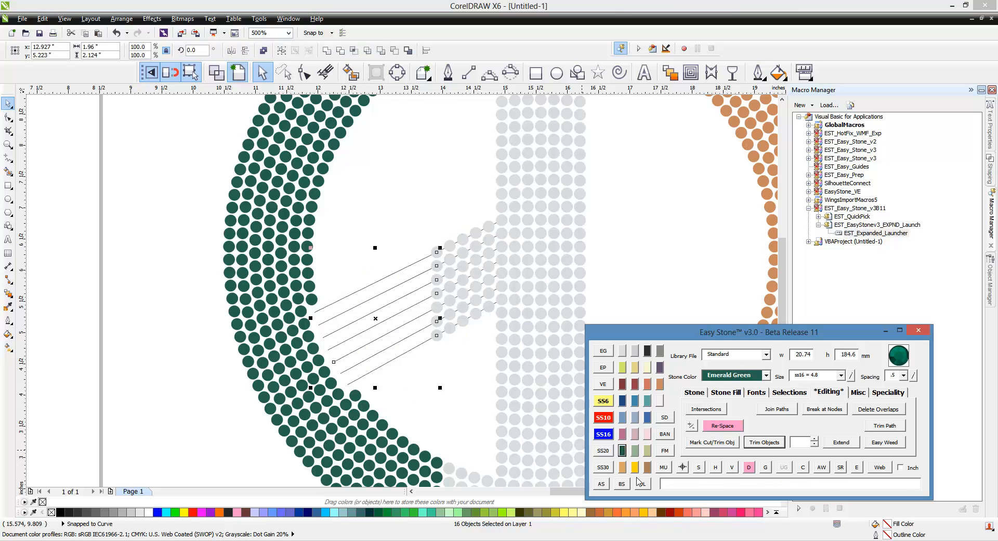
left_click(601, 484)
Turn the diagonal bar's rows into individual stones and delete the overlapping stones around the bar.
scroll(367, 312, "down", 2)
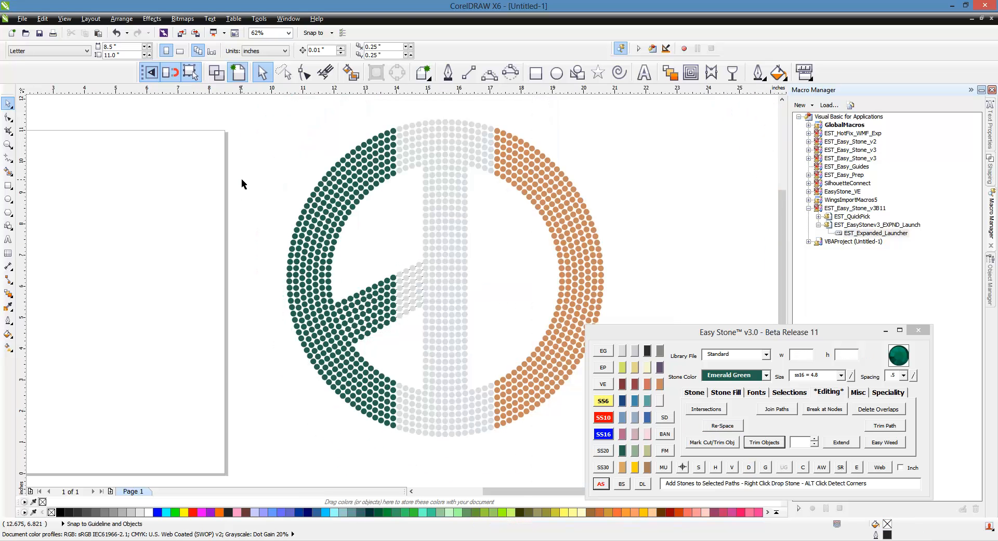
left_click_drag(250, 181, 480, 448)
left_click(750, 467)
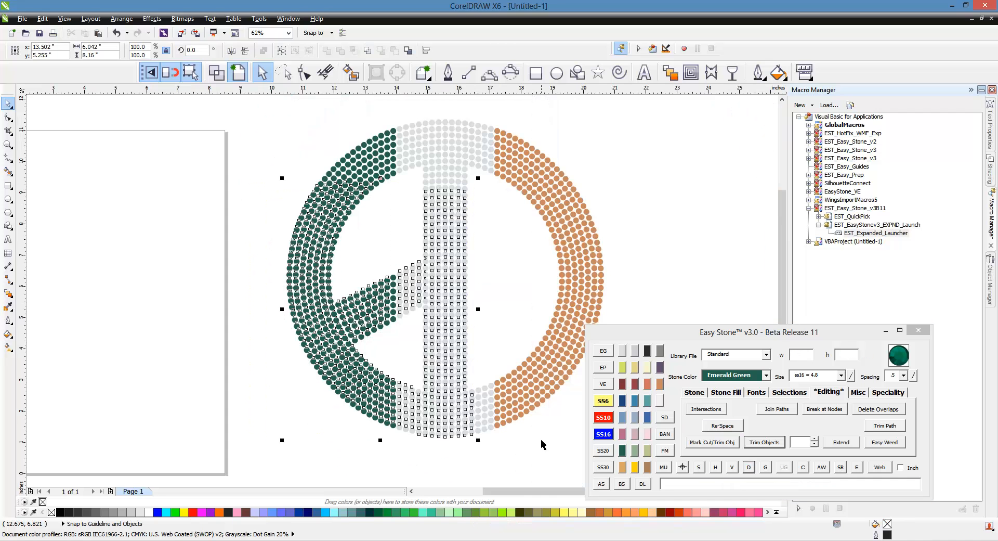
right_click(803, 467)
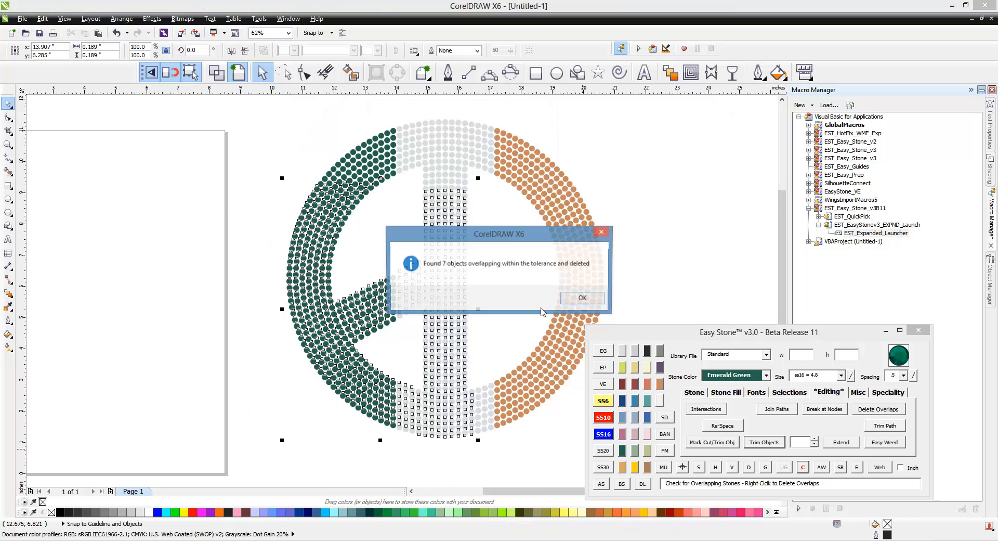
left_click(575, 299)
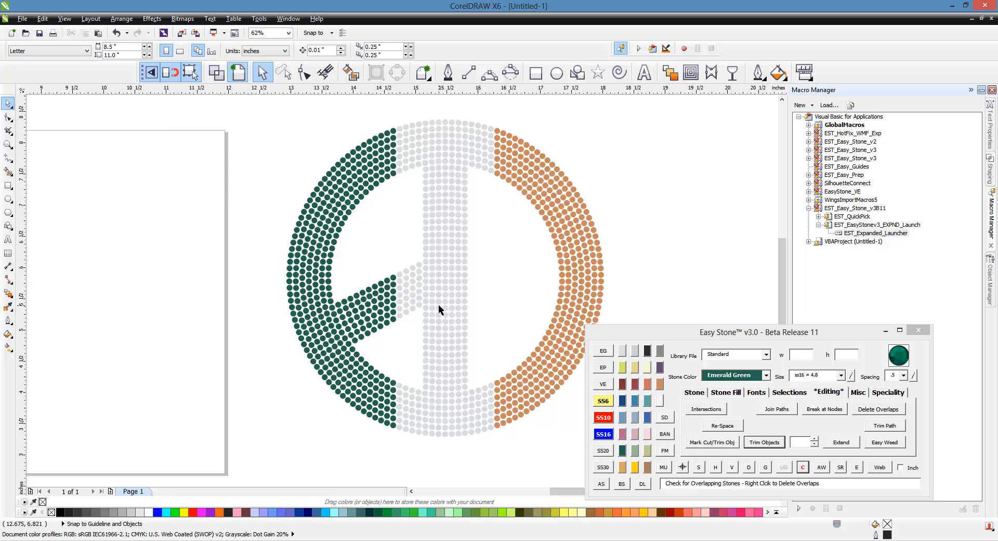
Select the whole diagonal bar's stones and place a horizontally mirrored copy on the opposite side of the central Crystal bar.
scroll(439, 304, "up", 2)
scroll(262, 307, "down", 2)
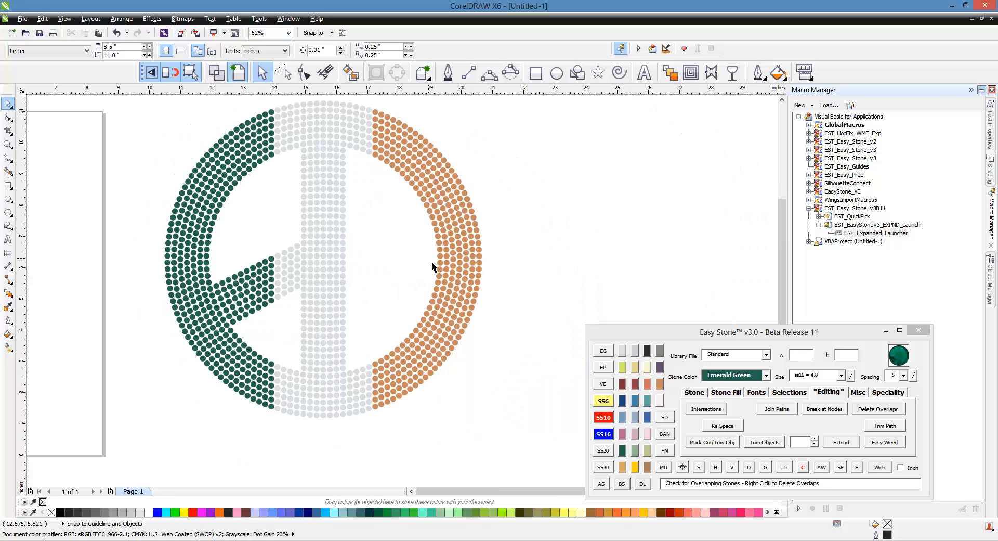
scroll(244, 285, "up", 2)
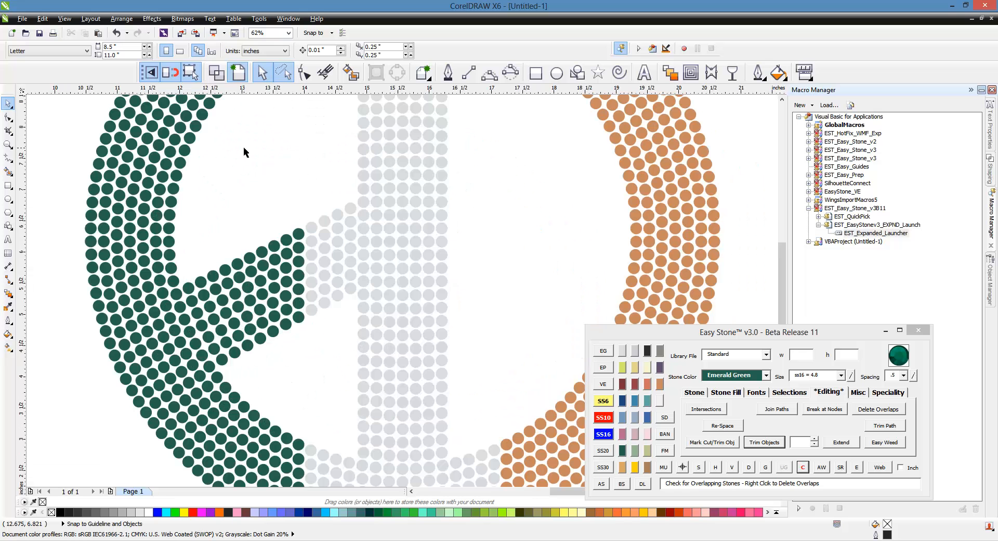
mouse_move(261, 179)
left_mouse_down()
mouse_move(346, 179)
mouse_move(360, 291)
mouse_move(261, 373)
mouse_move(214, 375)
mouse_move(183, 327)
mouse_move(178, 304)
mouse_move(208, 234)
left_mouse_up()
scroll(312, 239, "down", 3)
scroll(346, 367, "up", 5)
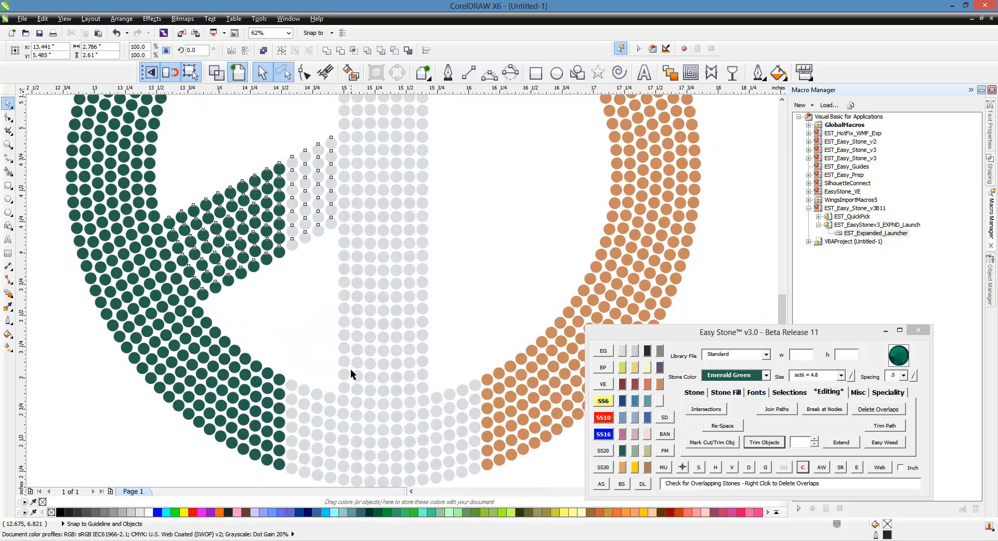
scroll(404, 348, "down", 2)
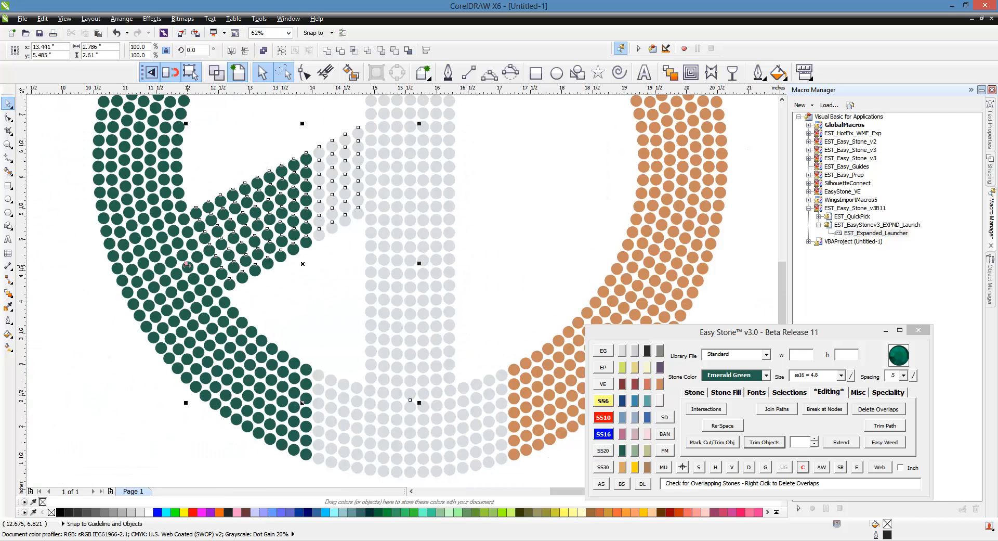
left_click_drag(186, 264, 479, 283)
right_click(479, 283)
scroll(410, 393, "up", 2)
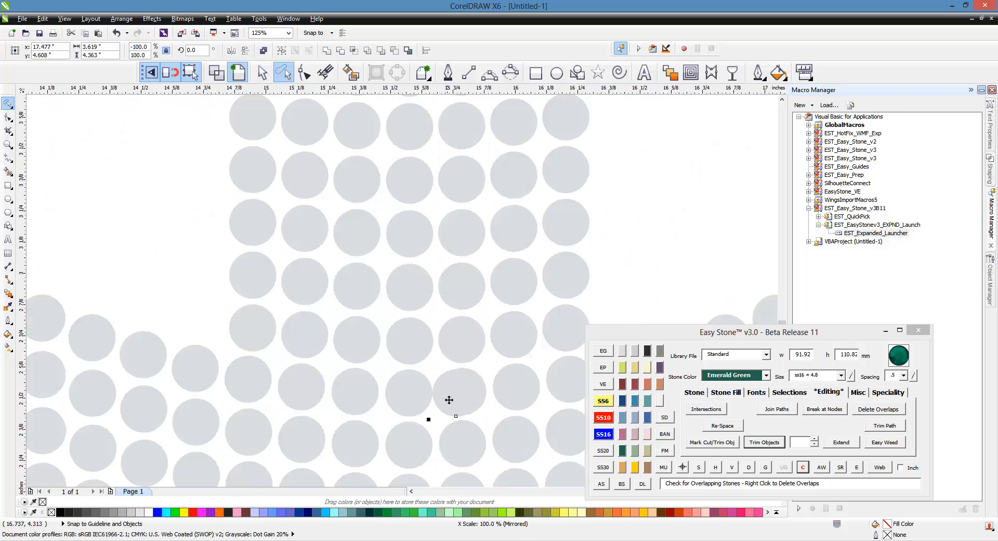
scroll(358, 372, "down", 4)
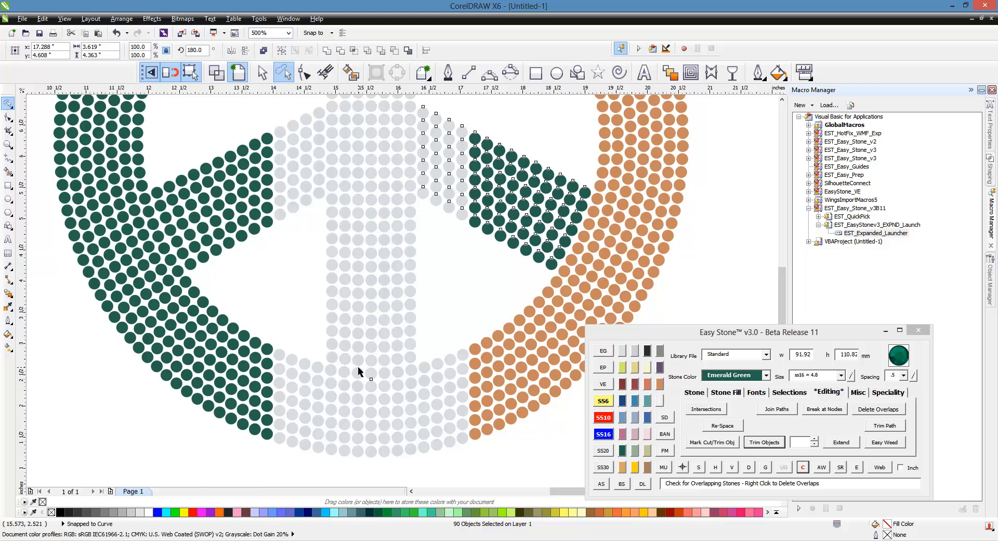
left_click(452, 293)
Recolour the Emerald Green stones of the mirrored diagonal bar to Orange.
scroll(452, 293, "down", 1)
scroll(525, 227, "up", 1)
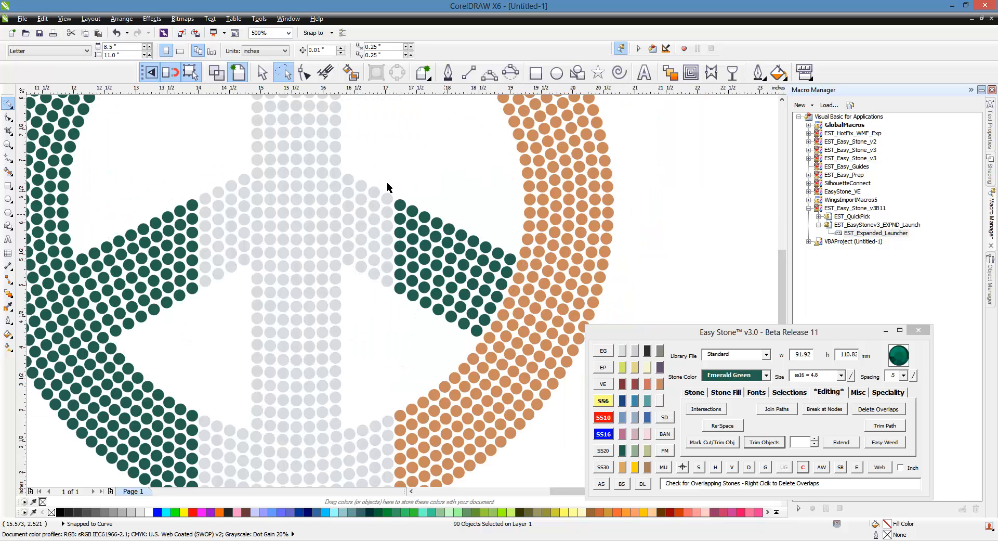
mouse_move(408, 171)
left_mouse_down()
mouse_move(513, 342)
mouse_move(421, 356)
mouse_move(400, 344)
mouse_move(385, 285)
left_mouse_up()
left_click_drag(388, 217, 404, 178)
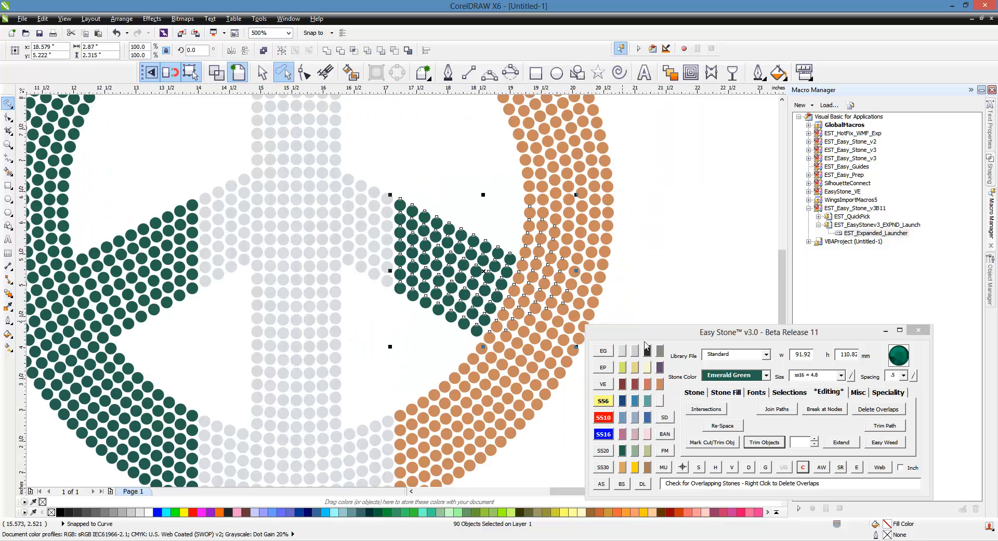
left_click(659, 388)
left_click(660, 260)
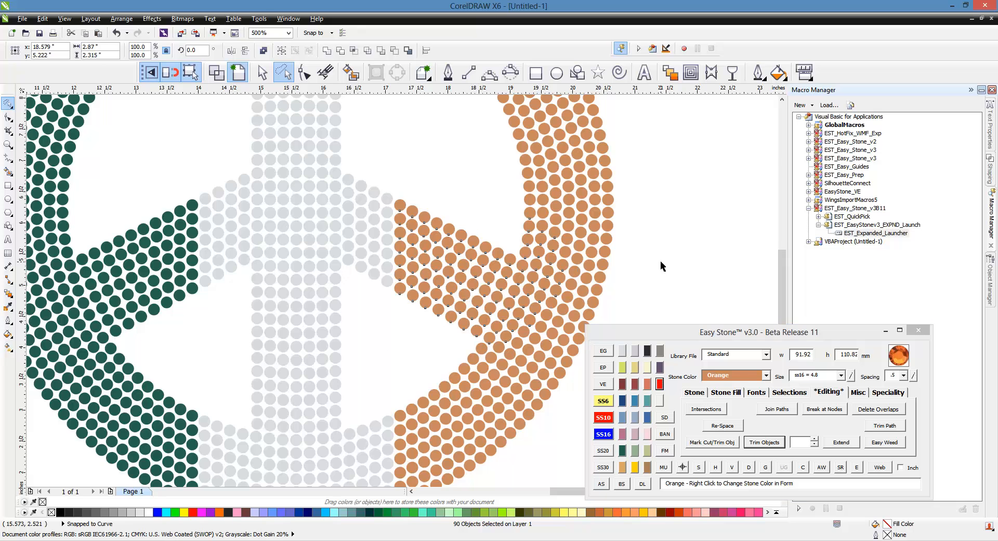
Add a weedbox around the complete peace sign.
scroll(434, 305, "down", 2)
scroll(420, 362, "down", 1)
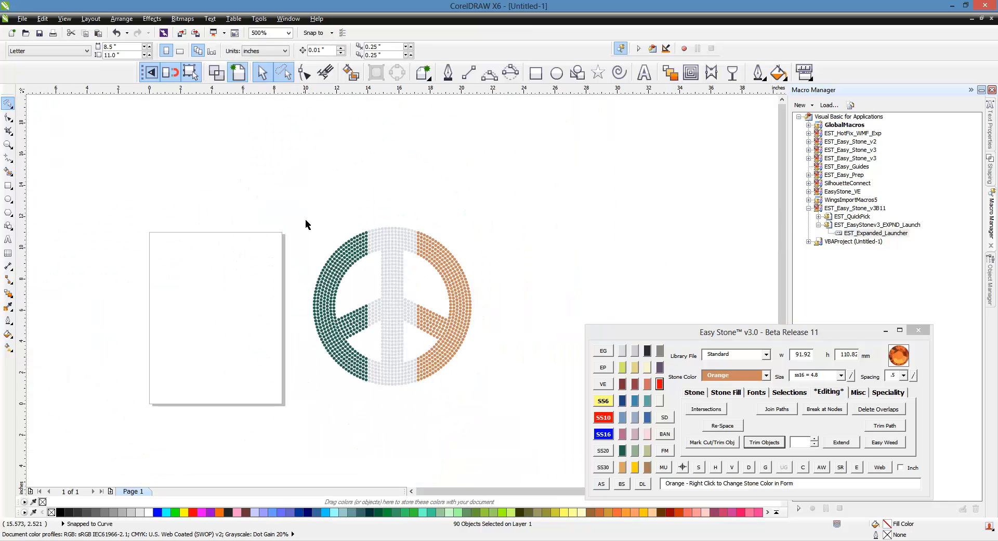
left_click_drag(287, 206, 502, 433)
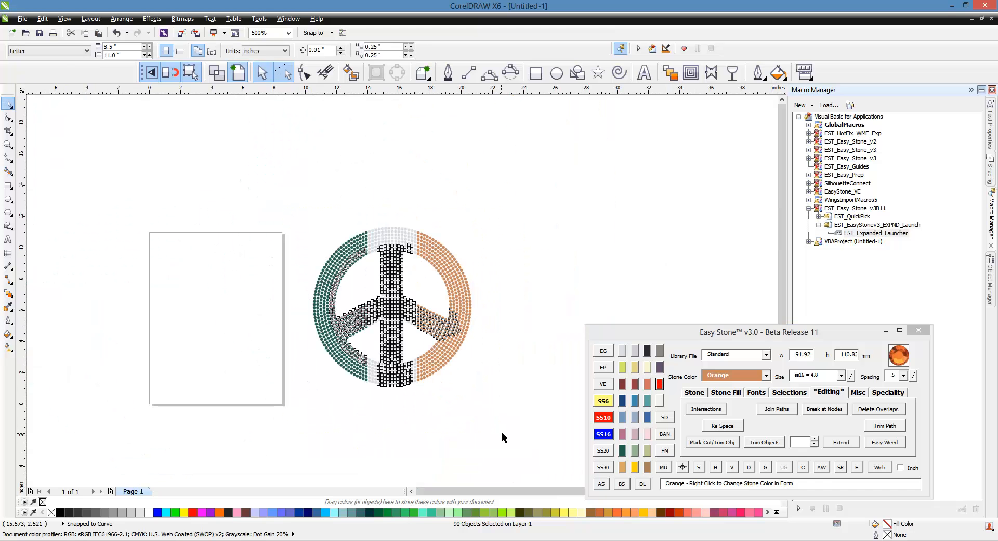
left_click(822, 467)
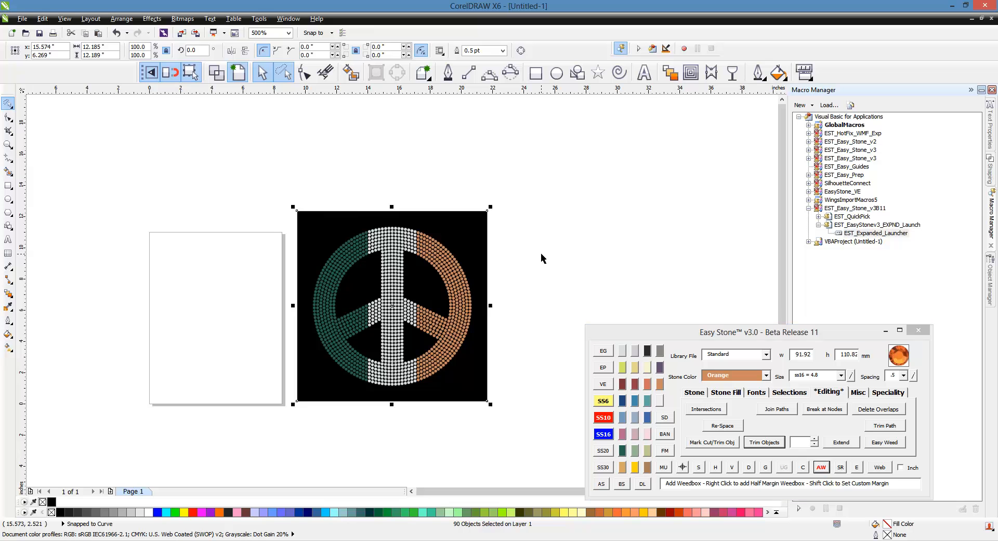
Check the whole peace sign for overlapping stones and delete the overlaps.
left_click_drag(542, 166, 265, 427)
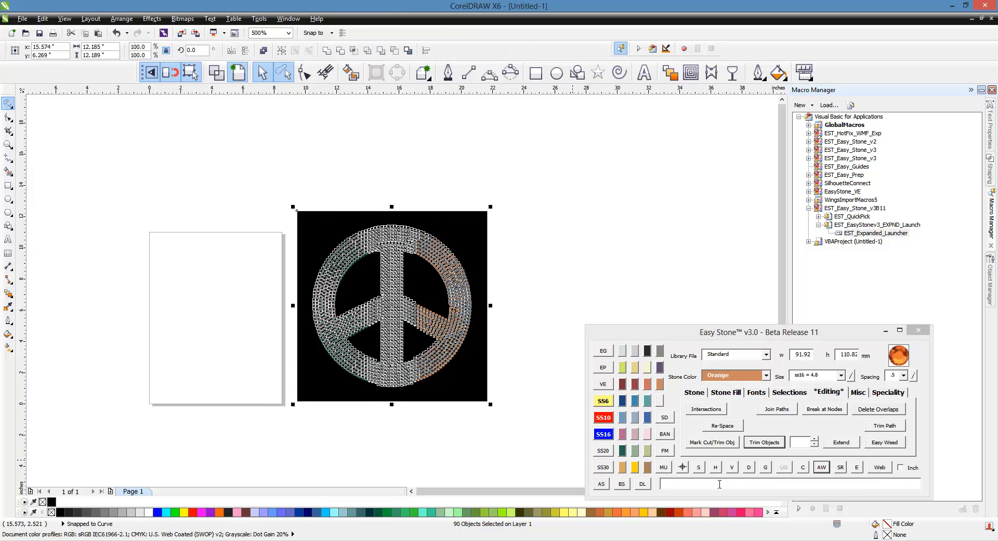
left_click(803, 467)
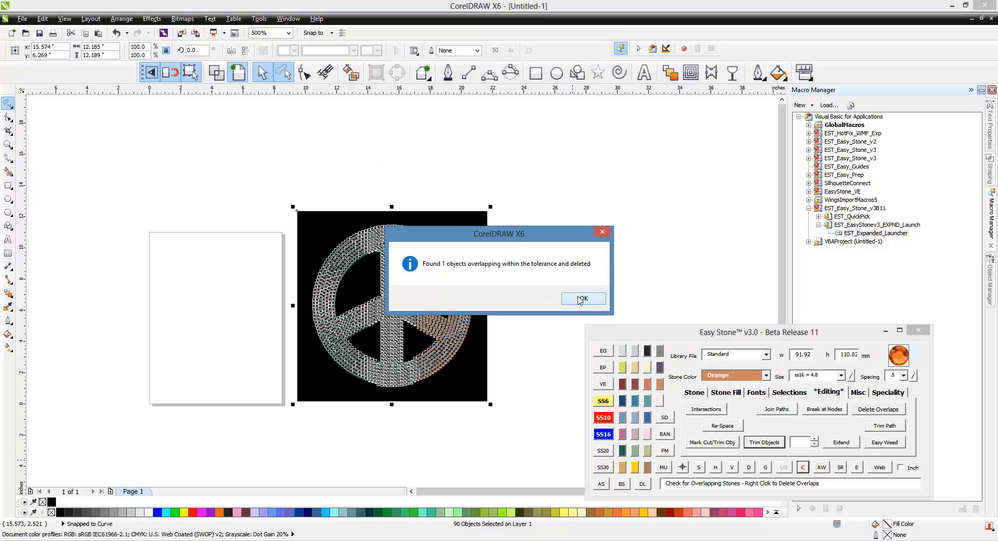
left_click(568, 297)
Create a mock-up of the complete peace sign with its weedbox and place it beside the original.
left_click_drag(552, 179, 252, 429)
left_click_drag(320, 235, 536, 239)
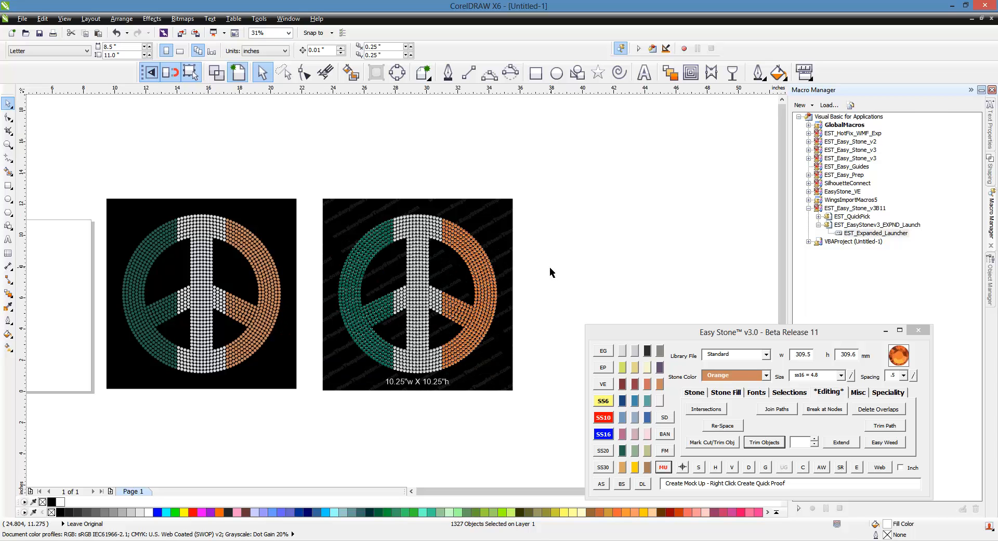
scroll(358, 269, "down", 1)
scroll(262, 279, "up", 1)
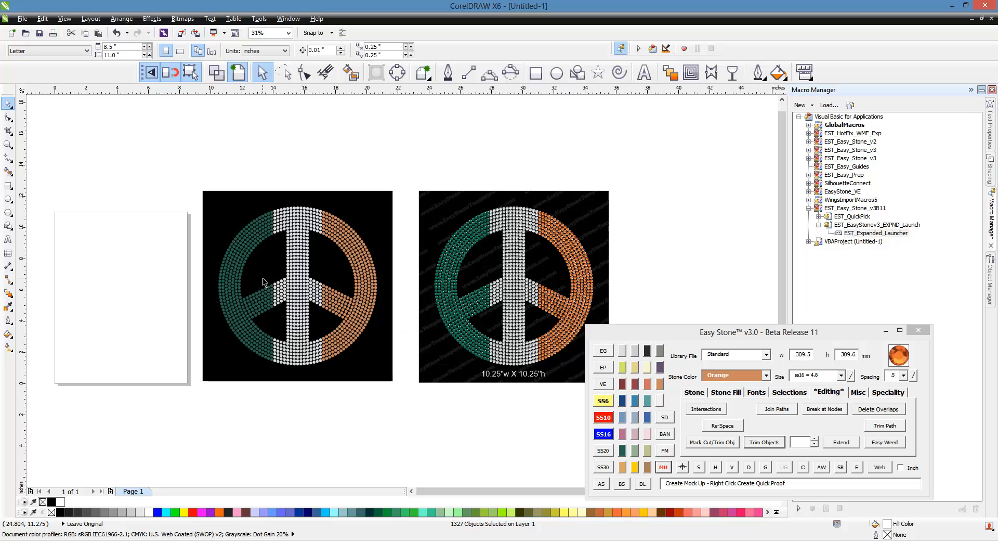